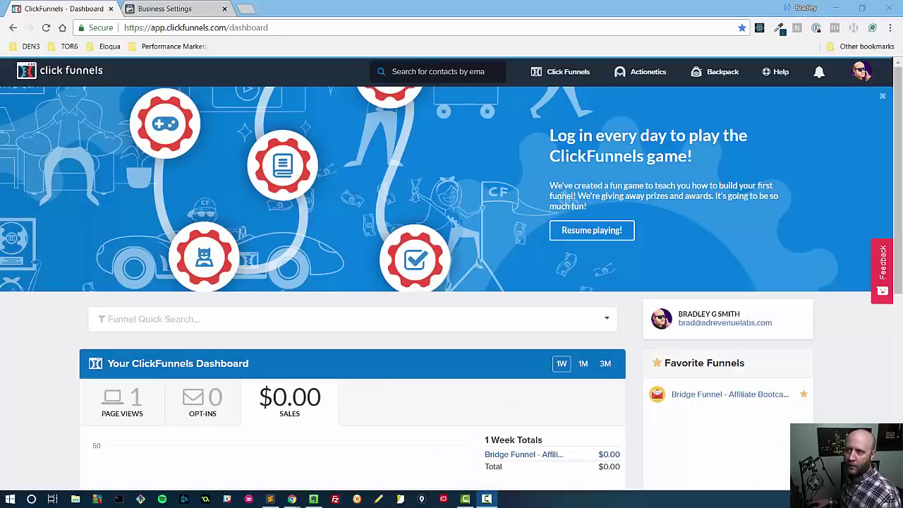
Open the Which Funnel? funnel from the list of all funnels
{"action": "mouse_move", "coordinate": [585, 77]}
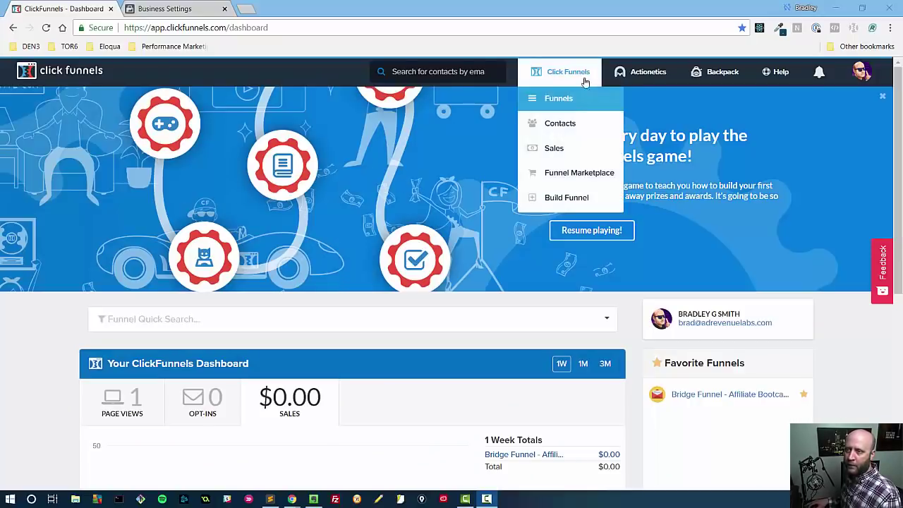
{"action": "left_click", "coordinate": [558, 99]}
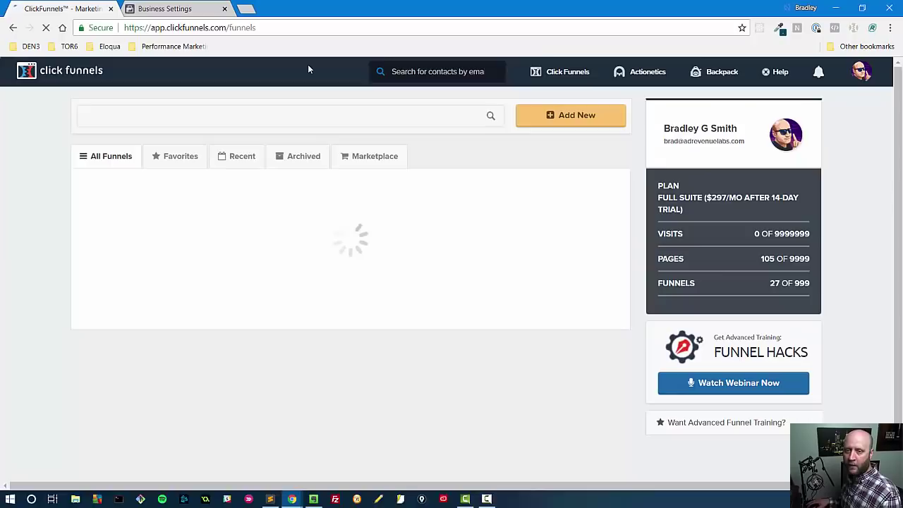
{"action": "scroll", "coordinate": [356, 239], "scroll_direction": "down", "scroll_amount": 8}
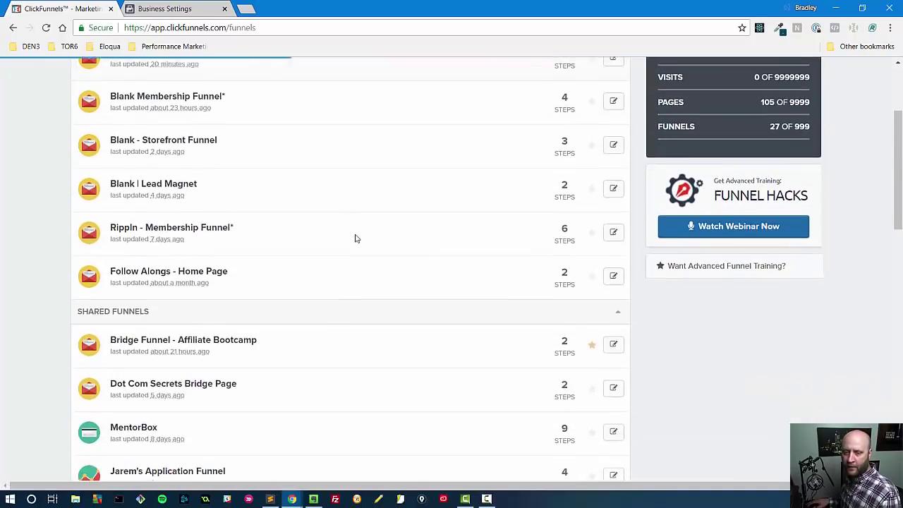
{"action": "scroll", "coordinate": [356, 238], "scroll_direction": "down", "scroll_amount": 6}
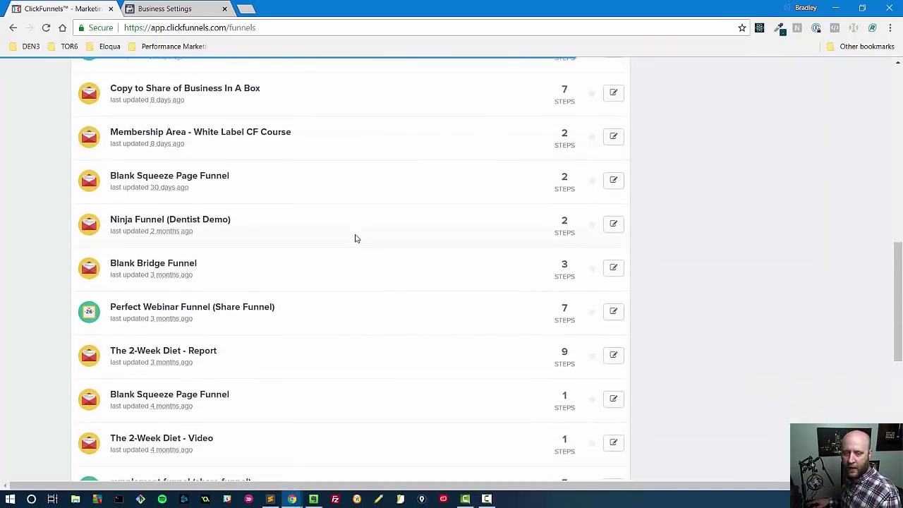
{"action": "scroll", "coordinate": [355, 240], "scroll_direction": "down", "scroll_amount": 1}
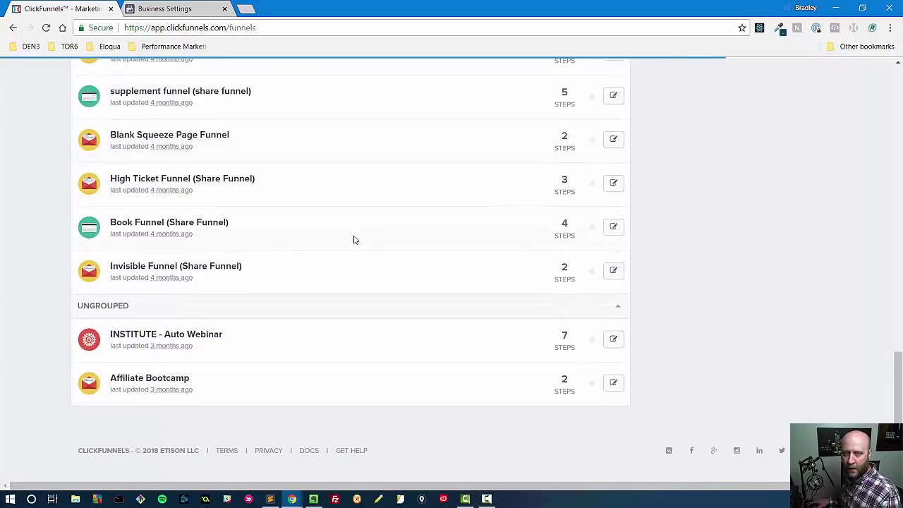
{"action": "scroll", "coordinate": [355, 240], "scroll_direction": "up", "scroll_amount": 5}
{"action": "scroll", "coordinate": [355, 240], "scroll_direction": "up", "scroll_amount": 6}
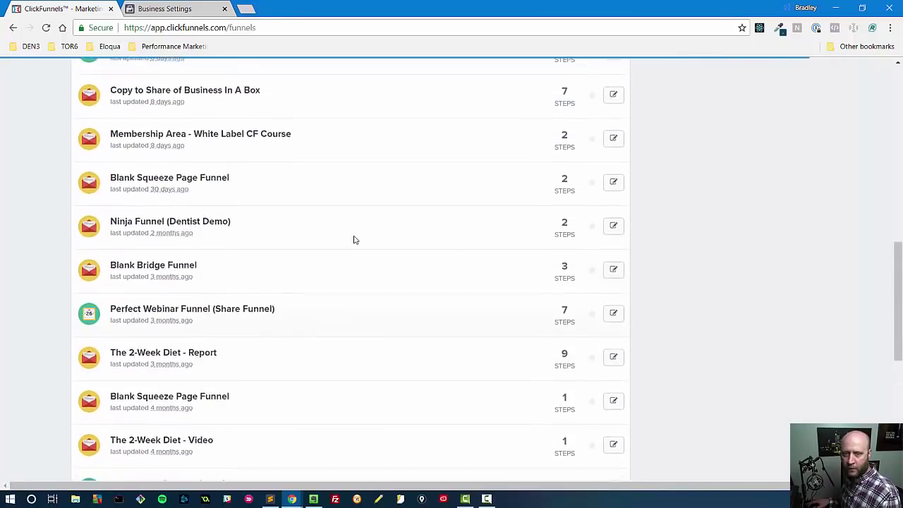
{"action": "scroll", "coordinate": [353, 240], "scroll_direction": "up", "scroll_amount": 3}
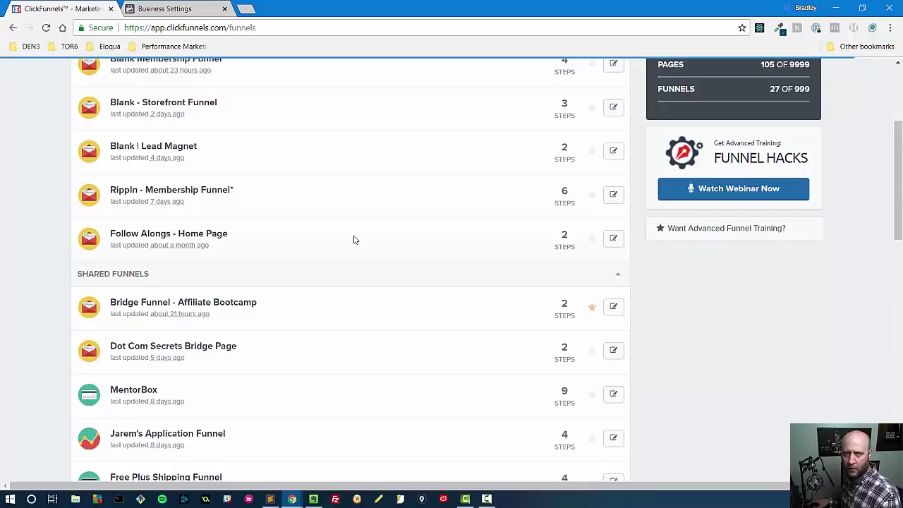
{"action": "left_click", "coordinate": [129, 173]}
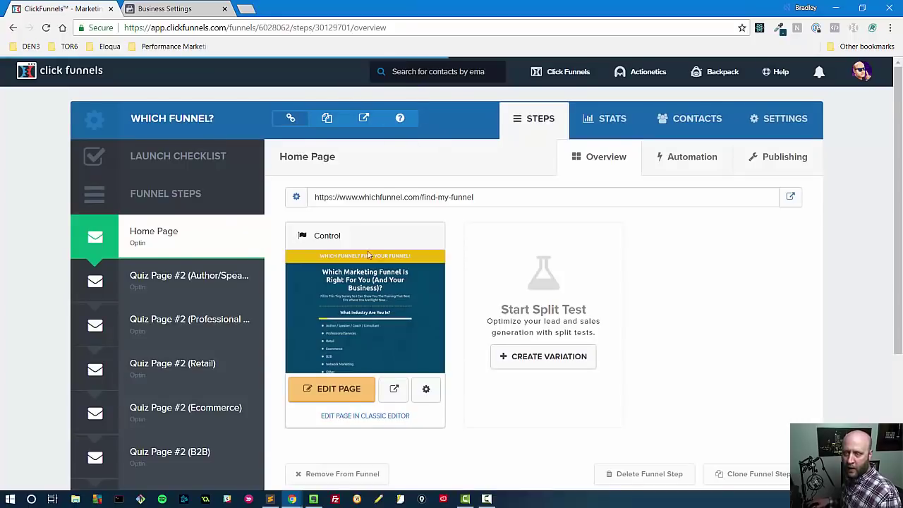
Open the funnel's settings and locate the head tracking code field
{"action": "left_click", "coordinate": [784, 119]}
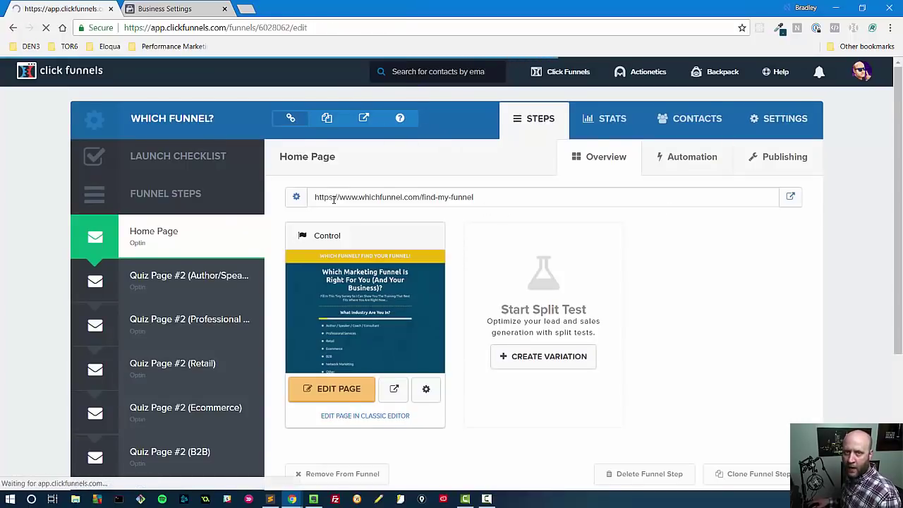
{"action": "scroll", "coordinate": [410, 275], "scroll_direction": "down", "scroll_amount": 2}
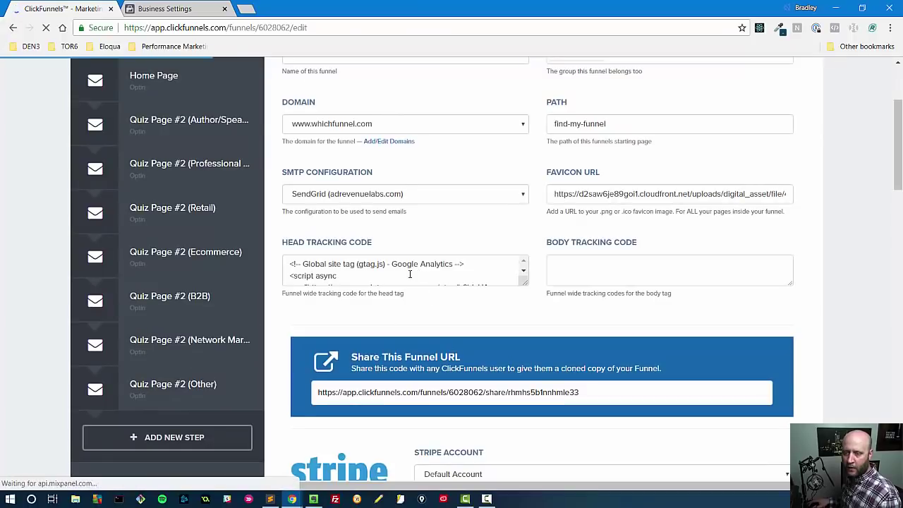
{"action": "scroll", "coordinate": [410, 275], "scroll_direction": "up", "scroll_amount": 3}
{"action": "scroll", "coordinate": [394, 333], "scroll_direction": "down", "scroll_amount": 1}
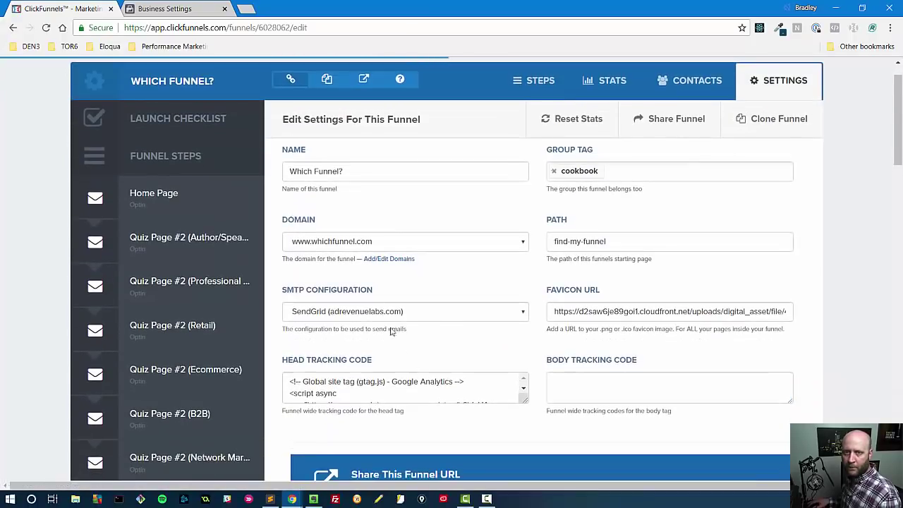
Switch to Facebook Business Settings and view the main menu and the pixel creation form without creating a pixel
{"action": "left_click", "coordinate": [187, 7]}
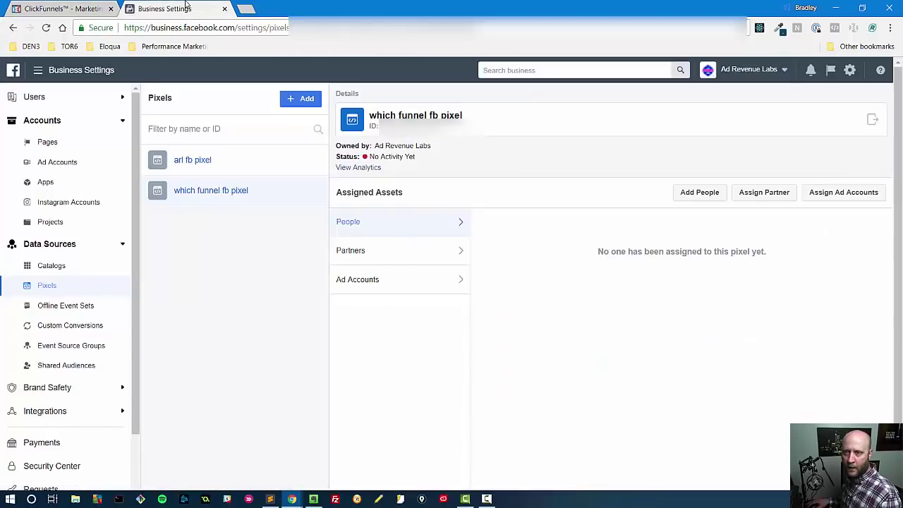
{"action": "left_click", "coordinate": [75, 69]}
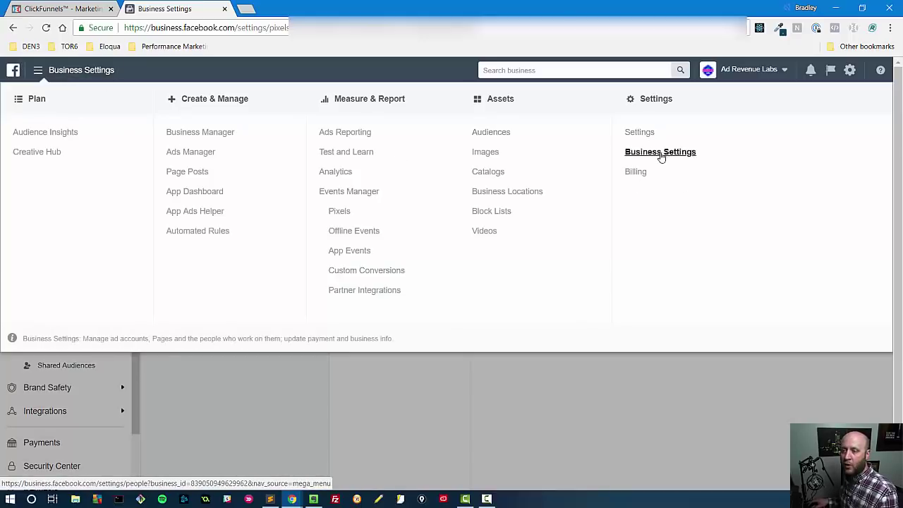
{"action": "left_click", "coordinate": [671, 391]}
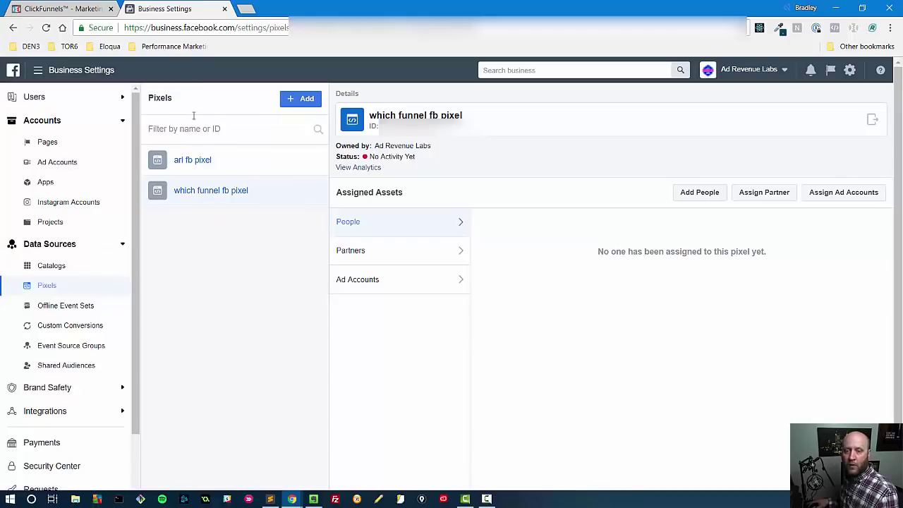
{"action": "left_click", "coordinate": [303, 103]}
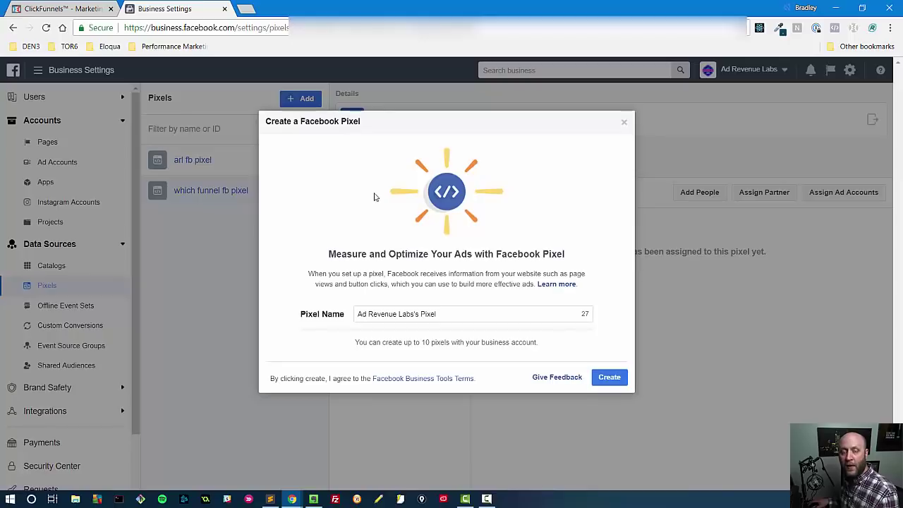
{"action": "left_click", "coordinate": [625, 123]}
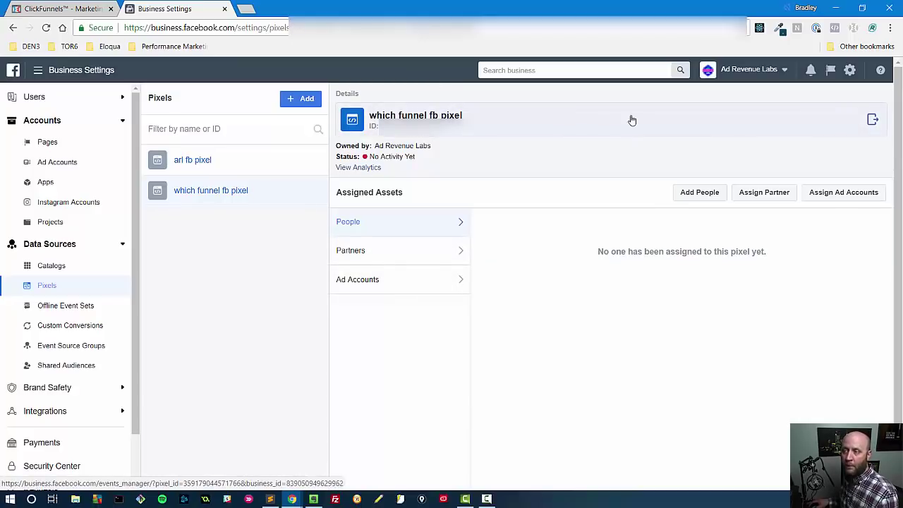
Open the which funnel fb pixel in Events Manager and start its setup with the option to manually install the code
{"action": "left_click", "coordinate": [583, 134]}
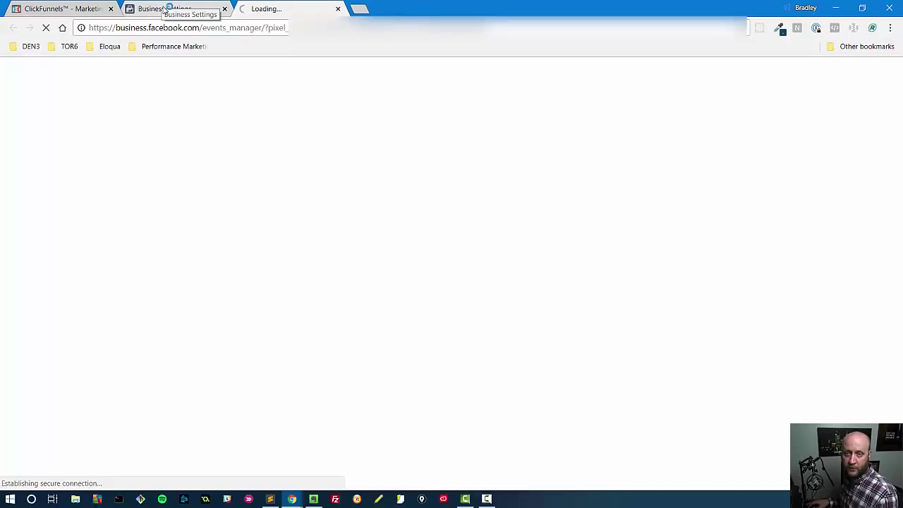
{"action": "left_click", "coordinate": [170, 9]}
{"action": "left_click", "coordinate": [272, 7]}
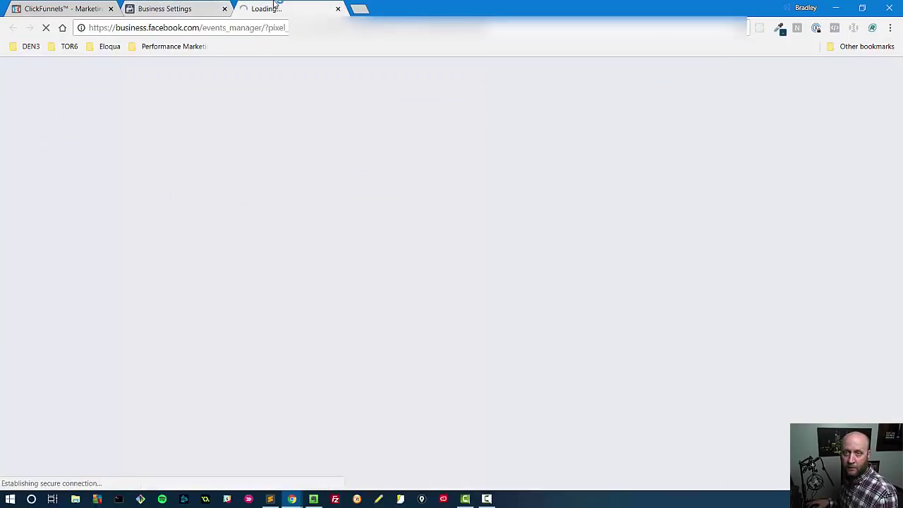
{"action": "left_click", "coordinate": [177, 10]}
{"action": "left_click", "coordinate": [257, 10]}
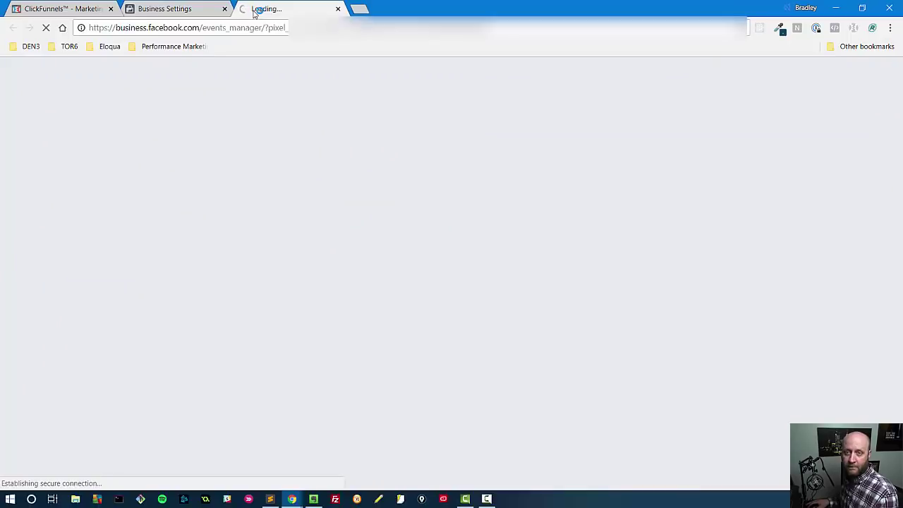
{"action": "left_click", "coordinate": [176, 10]}
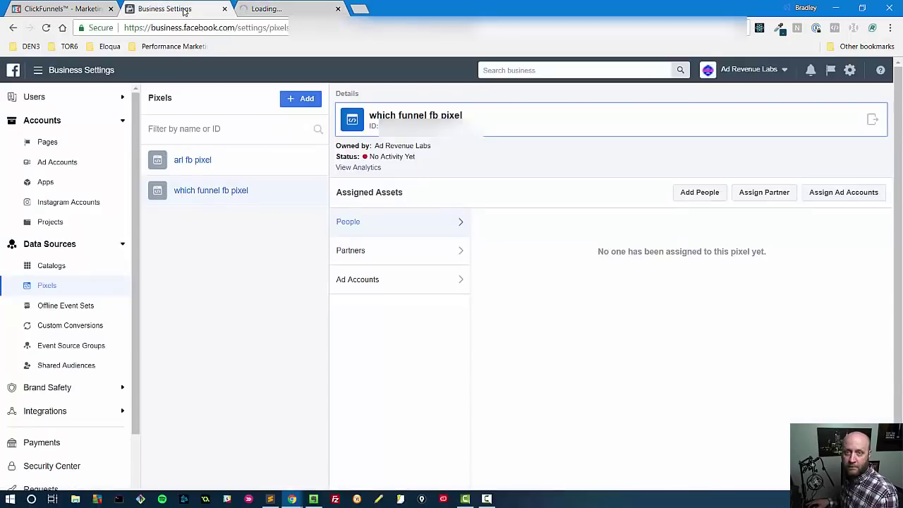
{"action": "left_click", "coordinate": [282, 9]}
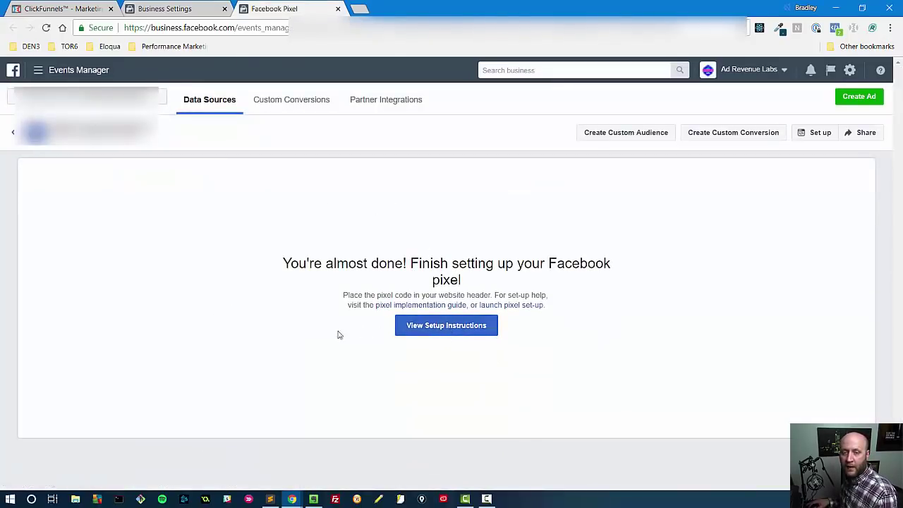
{"action": "left_click", "coordinate": [428, 330]}
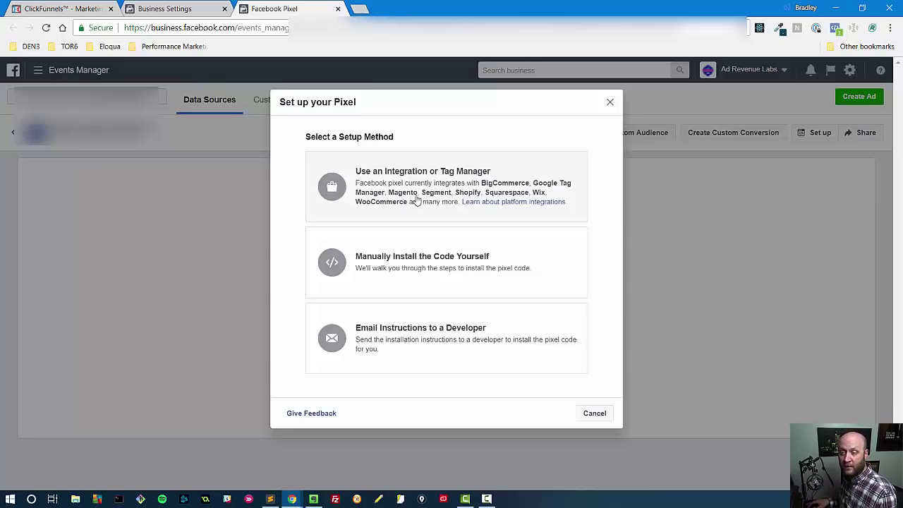
{"action": "left_click", "coordinate": [397, 260]}
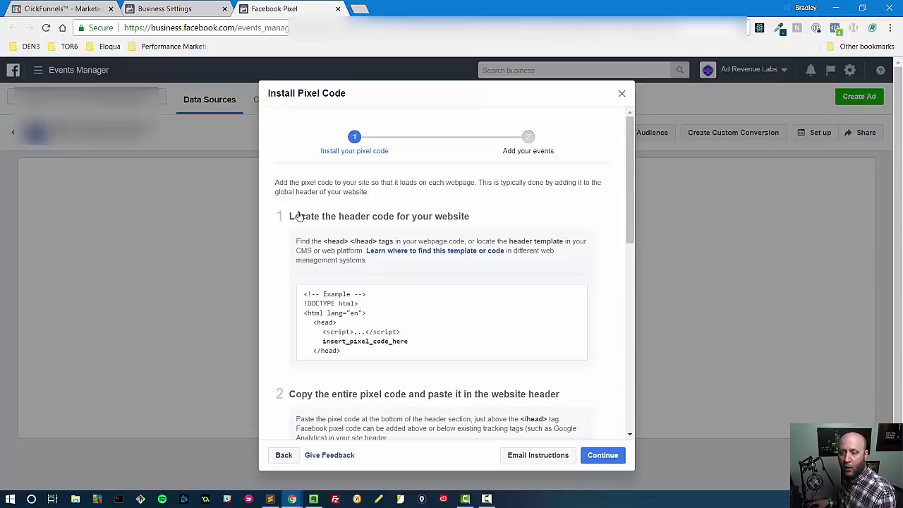
Read through the pixel installation instructions, from locating the header code to advanced matching and sending test traffic
{"action": "scroll", "coordinate": [271, 246], "scroll_direction": "down", "scroll_amount": 1}
{"action": "scroll", "coordinate": [269, 247], "scroll_direction": "down", "scroll_amount": 1}
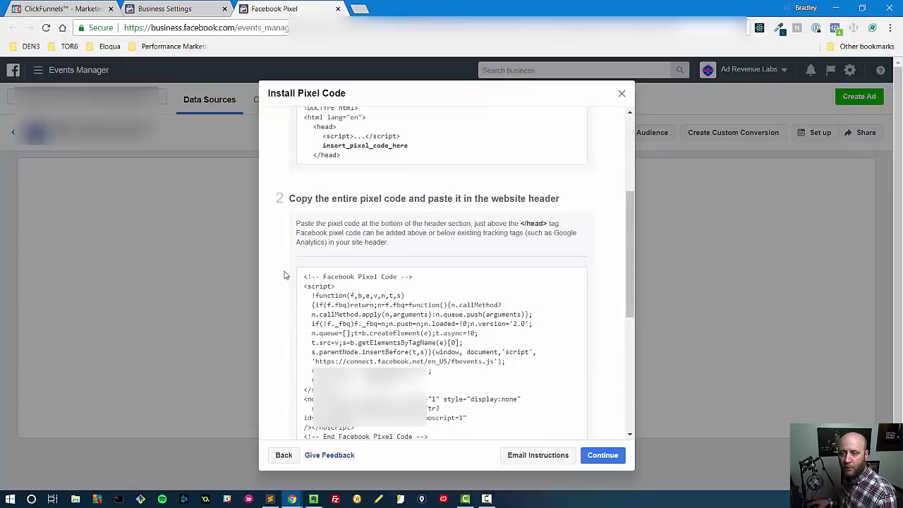
{"action": "scroll", "coordinate": [282, 277], "scroll_direction": "down", "scroll_amount": 2}
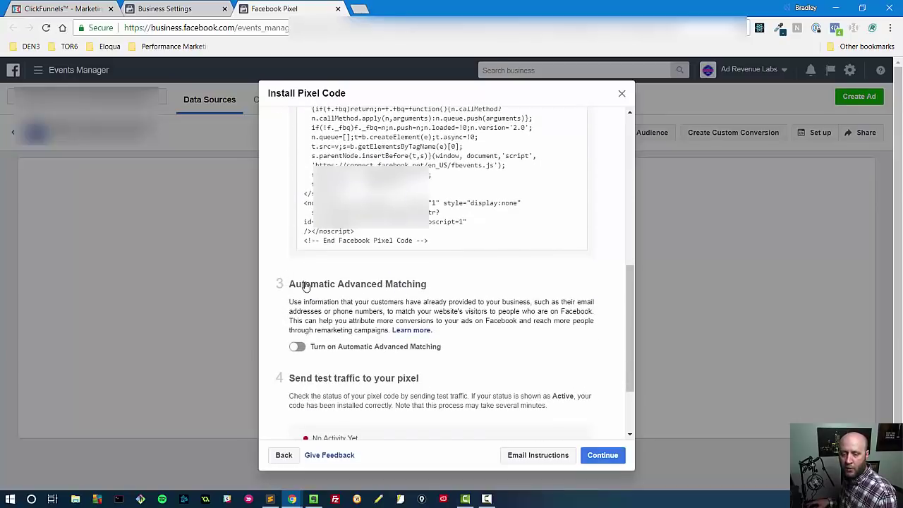
{"action": "scroll", "coordinate": [364, 290], "scroll_direction": "down", "scroll_amount": 1}
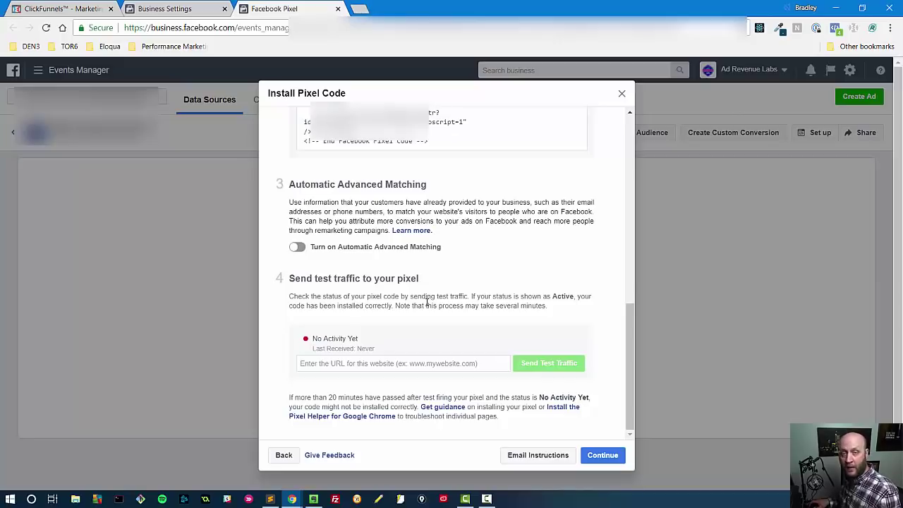
{"action": "scroll", "coordinate": [427, 302], "scroll_direction": "up", "scroll_amount": 10}
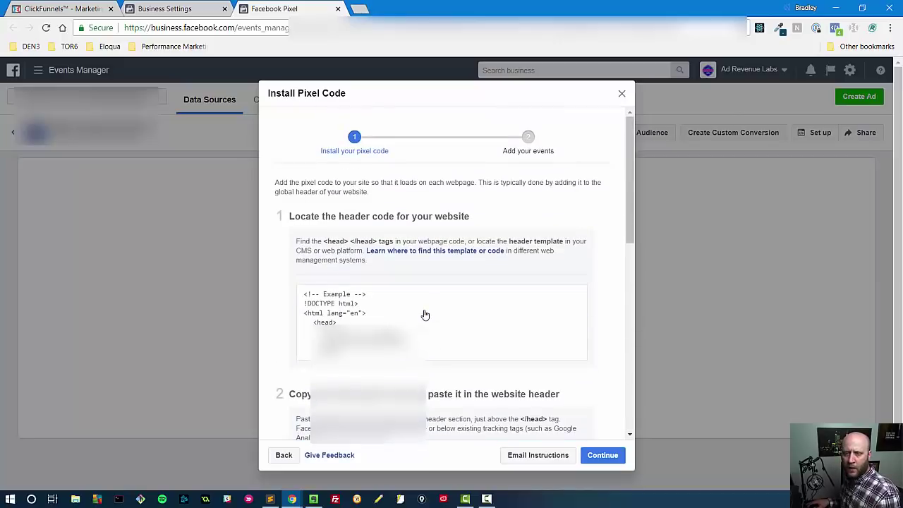
{"action": "scroll", "coordinate": [425, 315], "scroll_direction": "down", "scroll_amount": 3}
{"action": "scroll", "coordinate": [423, 317], "scroll_direction": "up", "scroll_amount": 1}
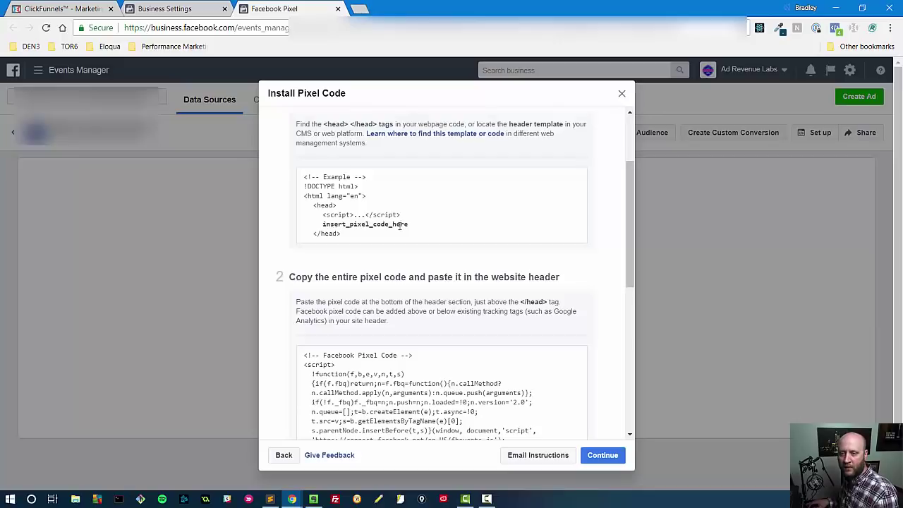
{"action": "scroll", "coordinate": [395, 219], "scroll_direction": "up", "scroll_amount": 2}
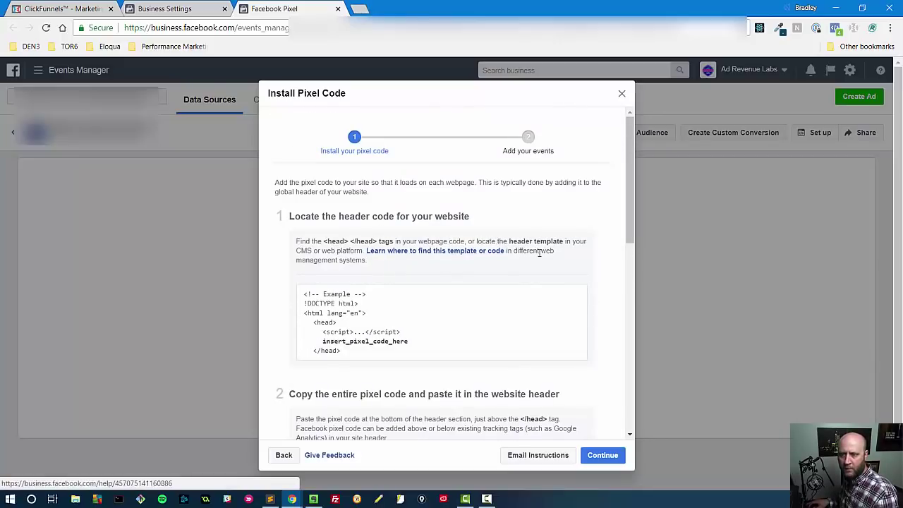
Copy the entire Facebook pixel code from the installation instructions to the clipboard
{"action": "scroll", "coordinate": [424, 265], "scroll_direction": "down", "scroll_amount": 2}
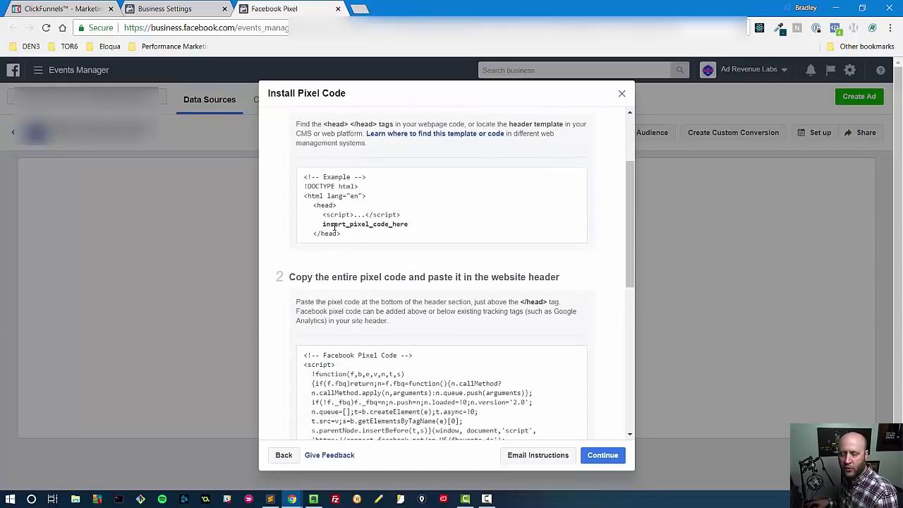
{"action": "scroll", "coordinate": [403, 308], "scroll_direction": "down", "scroll_amount": 2}
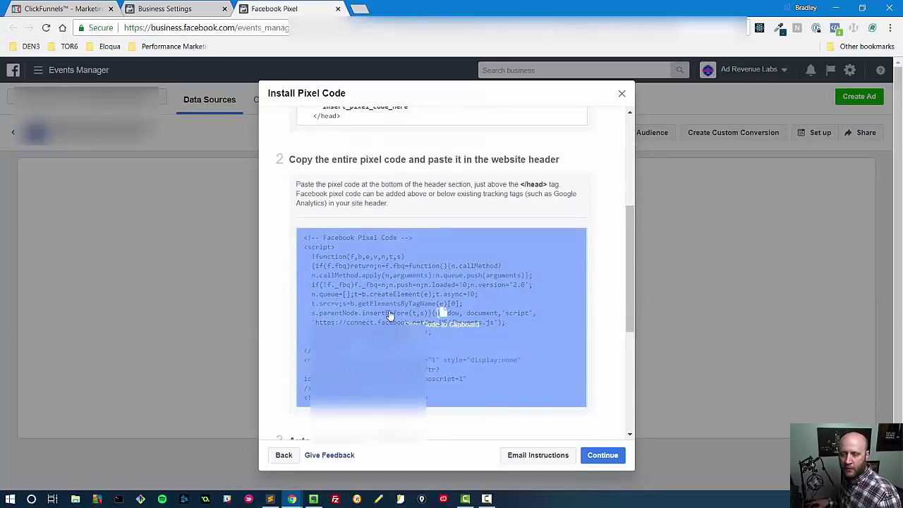
{"action": "left_click", "coordinate": [388, 313]}
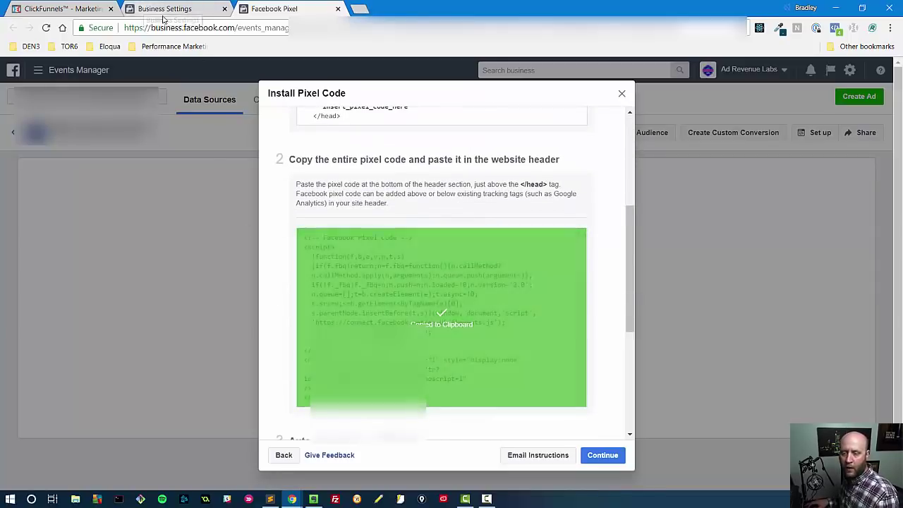
Switch back to ClickFunnels and paste the Facebook pixel code below the Google Analytics script in the funnel's head tracking code
{"action": "left_click", "coordinate": [64, 9]}
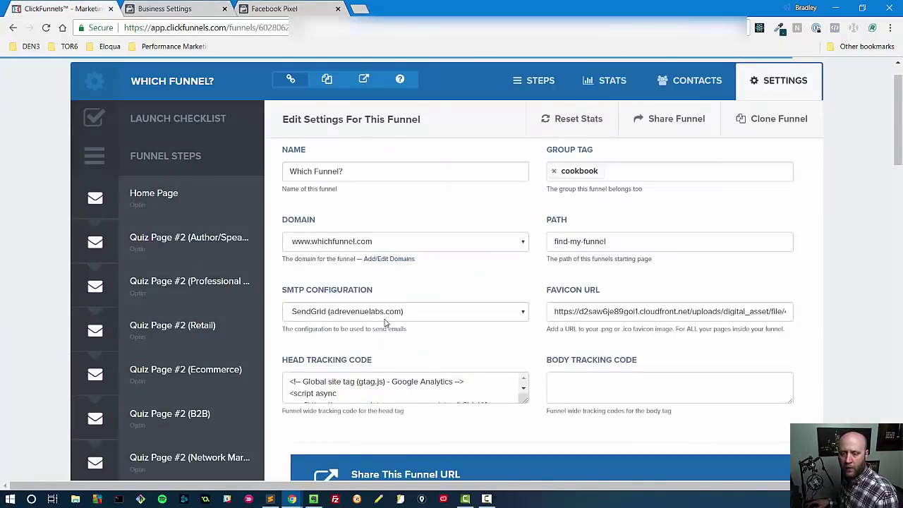
{"action": "scroll", "coordinate": [387, 311], "scroll_direction": "down", "scroll_amount": 1}
{"action": "left_click_drag", "start_coordinate": [525, 324], "coordinate": [540, 430]}
{"action": "scroll", "coordinate": [455, 381], "scroll_direction": "down", "scroll_amount": 2}
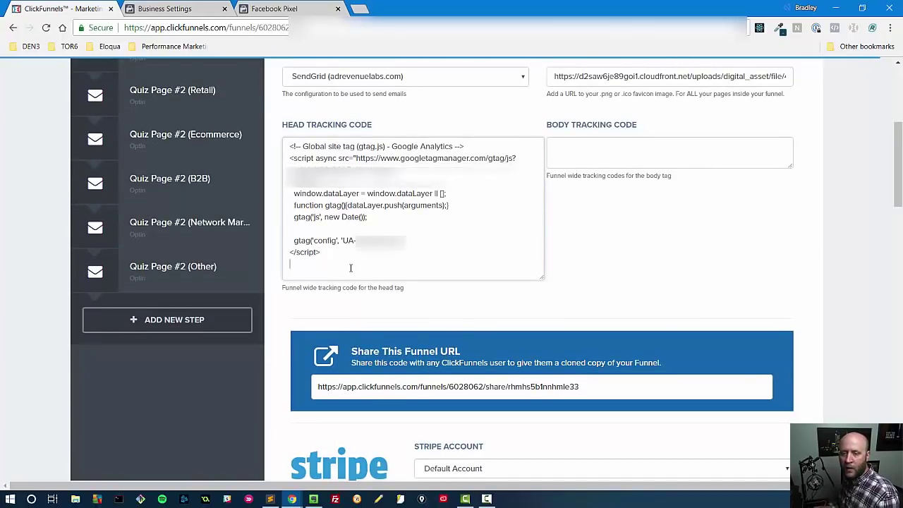
{"action": "key", "text": "ctrl+v"}
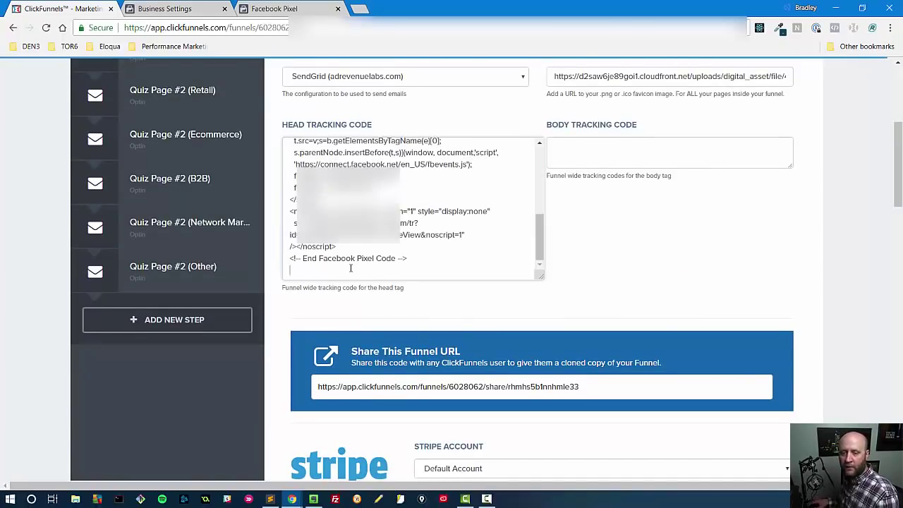
Review the head tracking code from the Google Analytics global site tag through the end of the Facebook pixel code
{"action": "scroll", "coordinate": [383, 252], "scroll_direction": "up", "scroll_amount": 5}
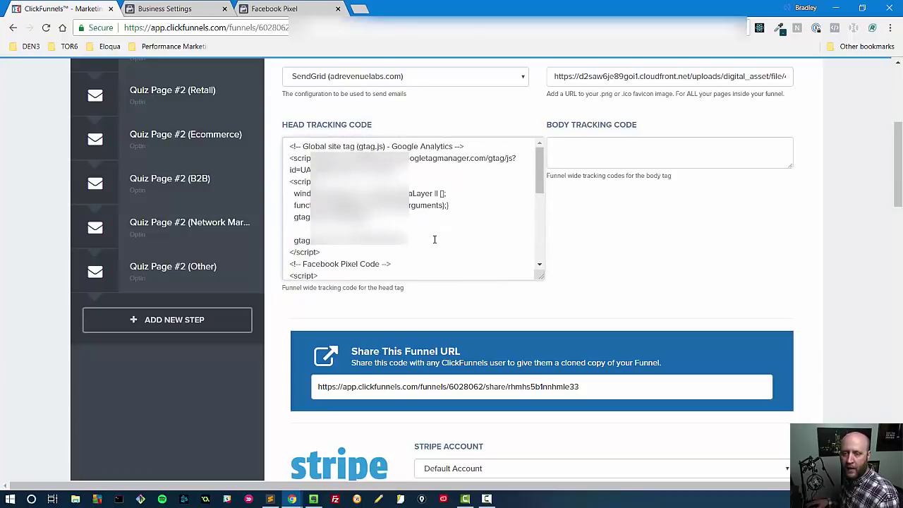
{"action": "scroll", "coordinate": [410, 223], "scroll_direction": "down", "scroll_amount": 3}
{"action": "scroll", "coordinate": [305, 160], "scroll_direction": "up", "scroll_amount": 3}
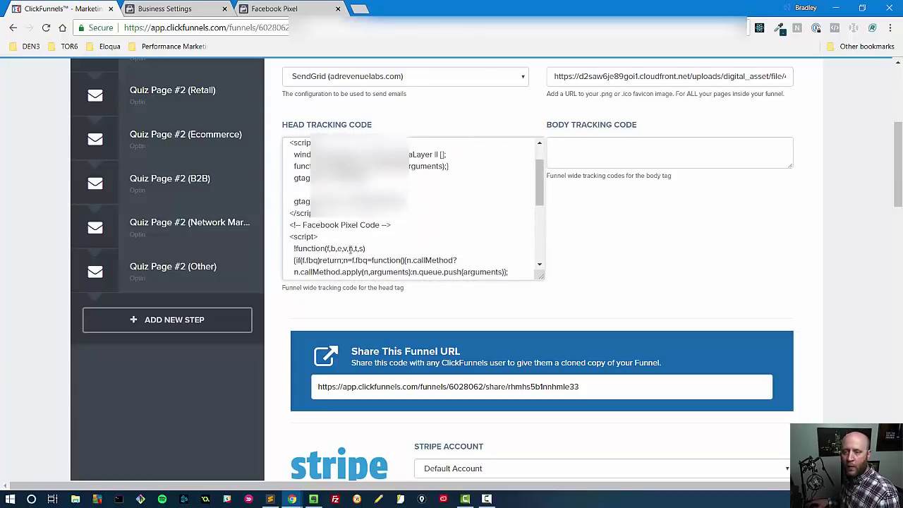
{"action": "triple_click", "coordinate": [313, 146]}
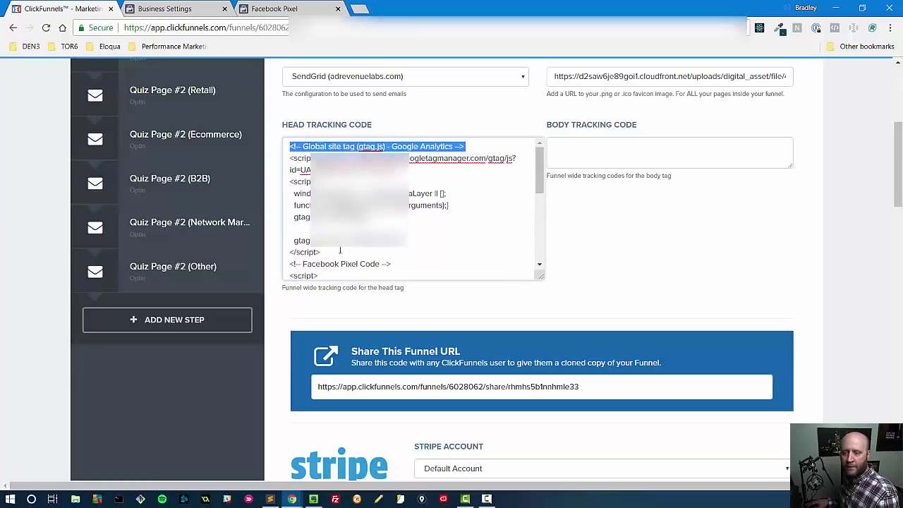
{"action": "scroll", "coordinate": [336, 212], "scroll_direction": "down", "scroll_amount": 2}
{"action": "double_click", "coordinate": [323, 146]}
{"action": "left_click", "coordinate": [323, 147]}
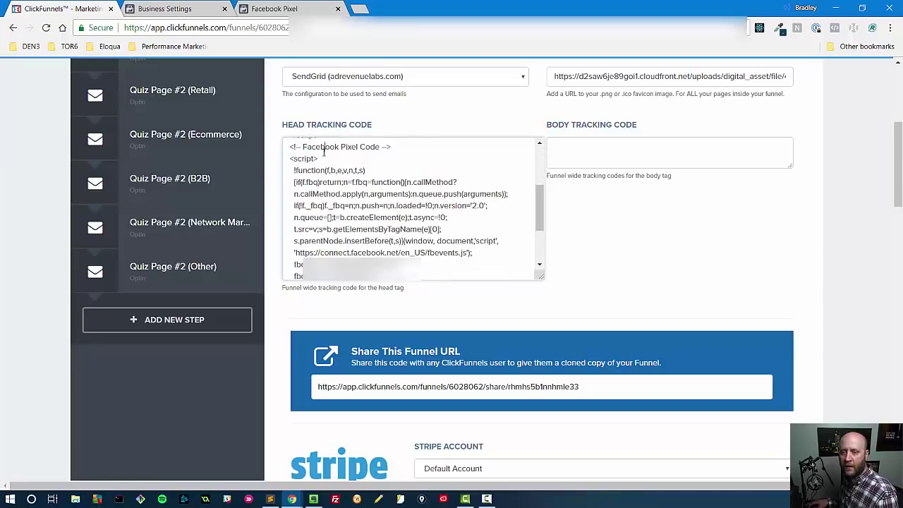
{"action": "triple_click", "coordinate": [323, 147]}
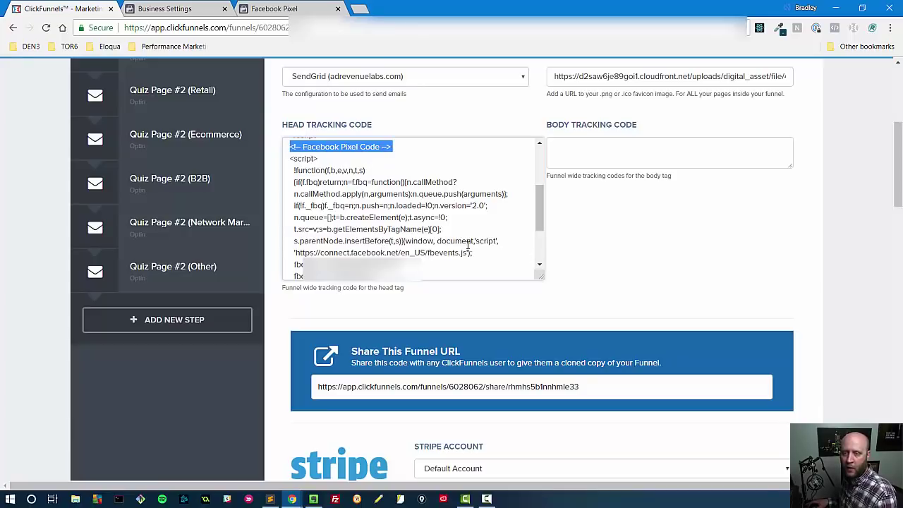
{"action": "scroll", "coordinate": [468, 245], "scroll_direction": "up", "scroll_amount": 1}
{"action": "scroll", "coordinate": [467, 241], "scroll_direction": "down", "scroll_amount": 4}
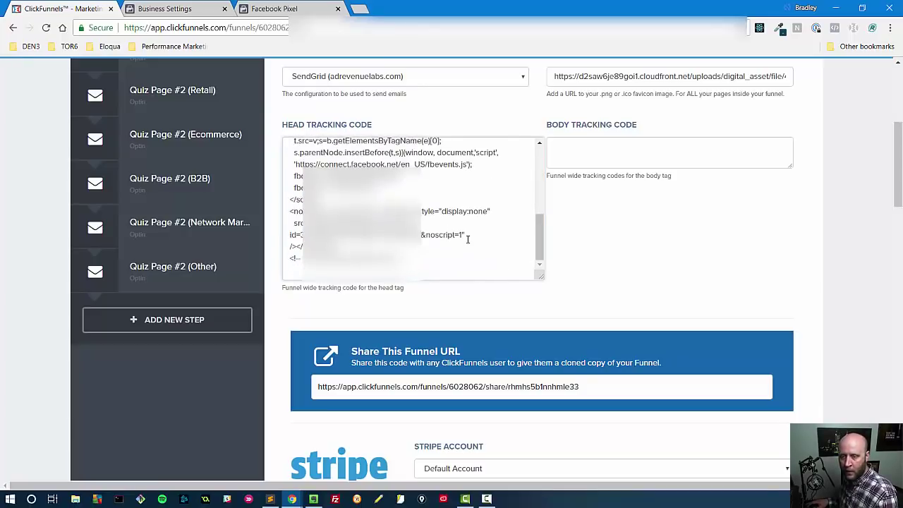
{"action": "scroll", "coordinate": [474, 249], "scroll_direction": "up", "scroll_amount": 4}
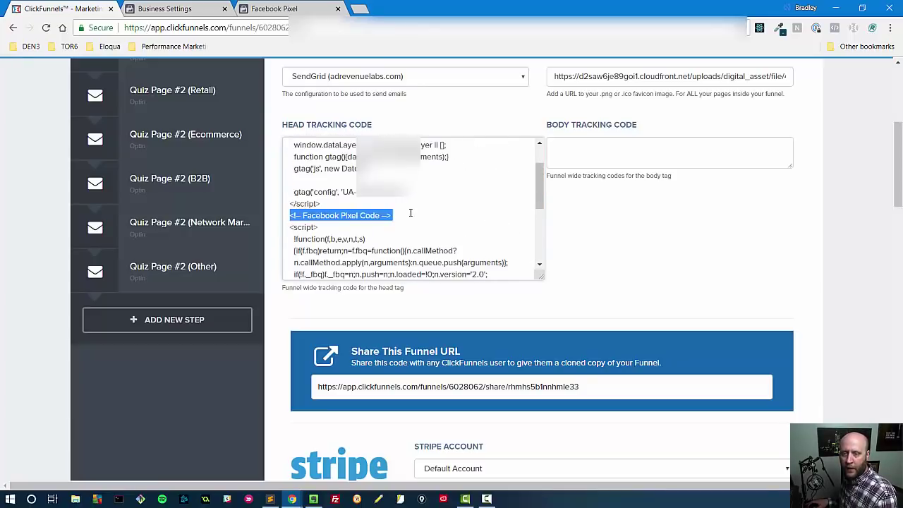
{"action": "scroll", "coordinate": [426, 235], "scroll_direction": "down", "scroll_amount": 2}
Save the updated settings of the Which Funnel? funnel
{"action": "scroll", "coordinate": [641, 228], "scroll_direction": "down", "scroll_amount": 15}
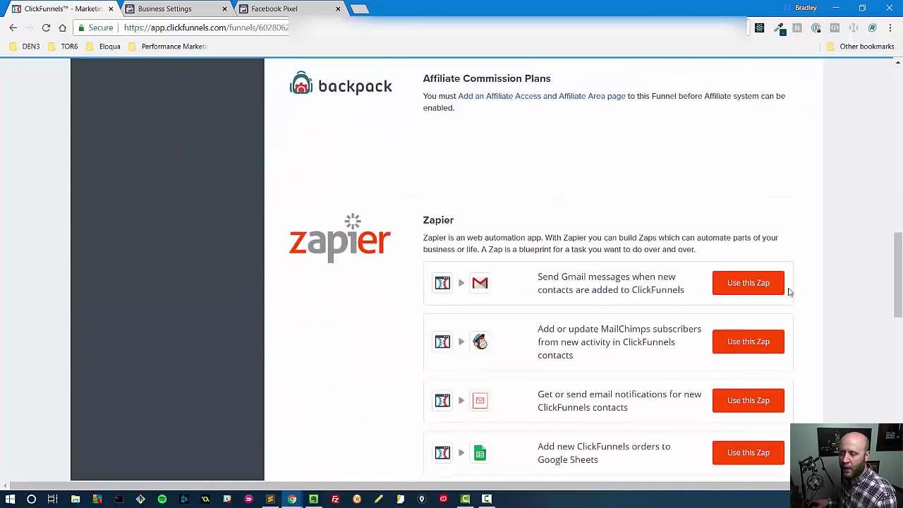
{"action": "scroll", "coordinate": [772, 321], "scroll_direction": "down", "scroll_amount": 4}
{"action": "left_click", "coordinate": [732, 385]}
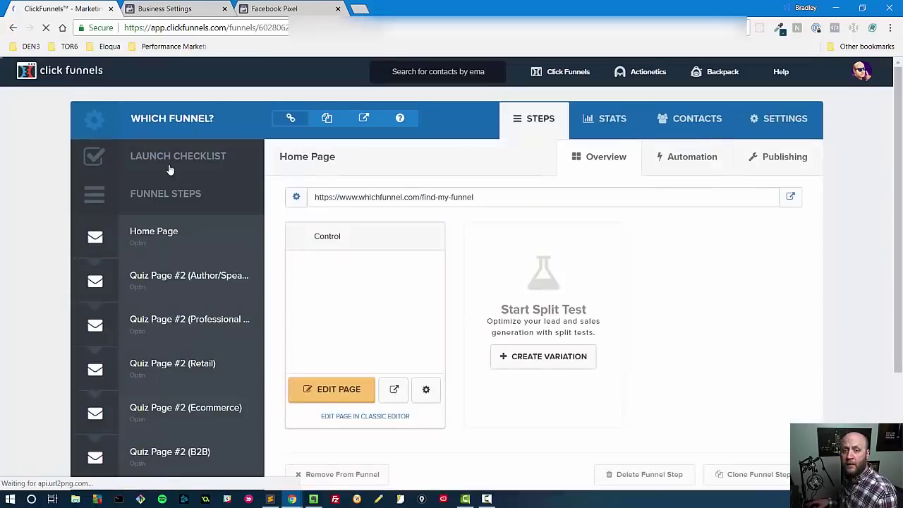
Check the pixel's test traffic section in Events Manager, then open the funnel's live Home Page from ClickFunnels and copy its URL
{"action": "left_click", "coordinate": [276, 7]}
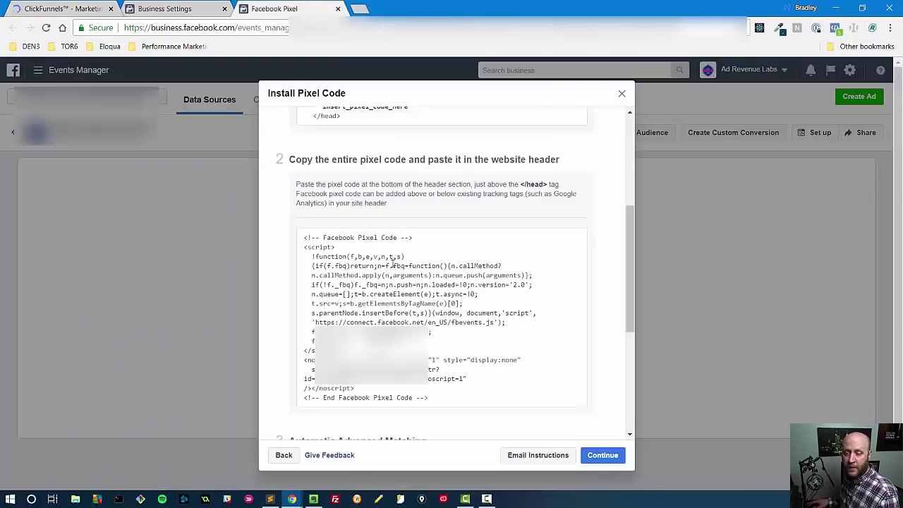
{"action": "scroll", "coordinate": [442, 276], "scroll_direction": "down", "scroll_amount": 4}
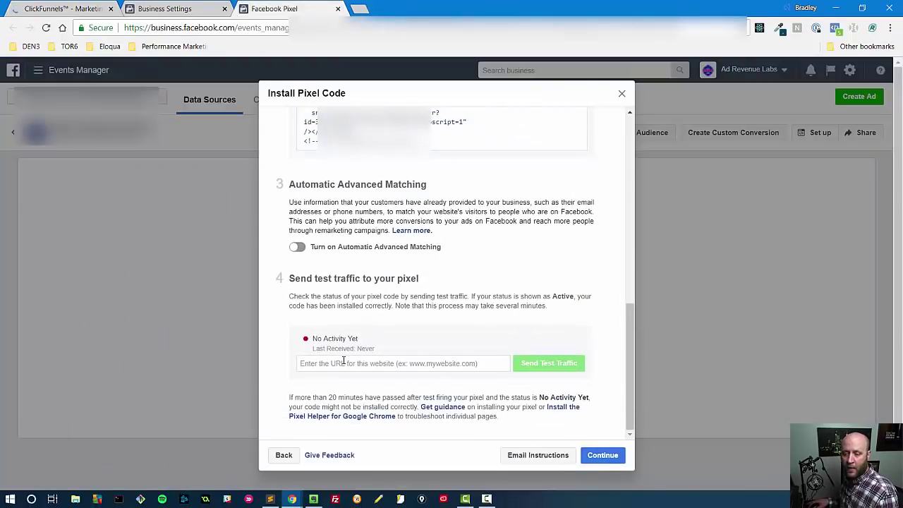
{"action": "left_click", "coordinate": [63, 9]}
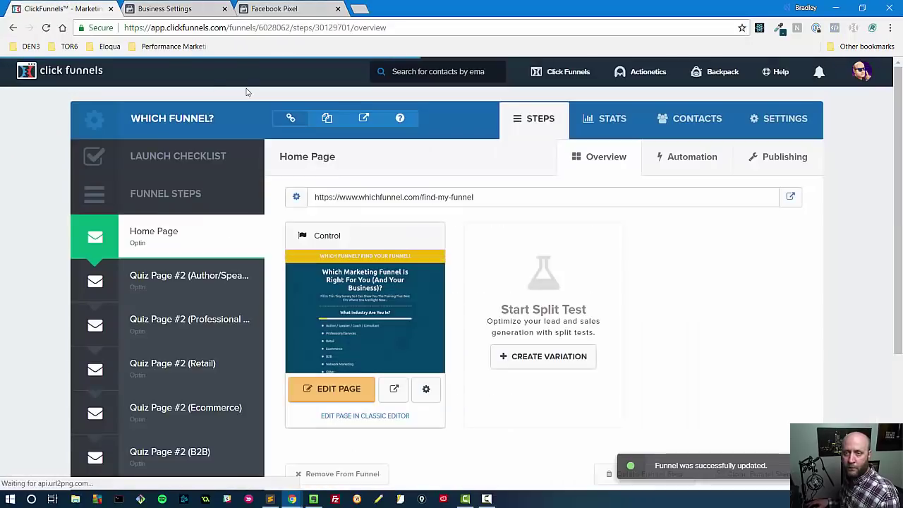
{"action": "left_click", "coordinate": [434, 197]}
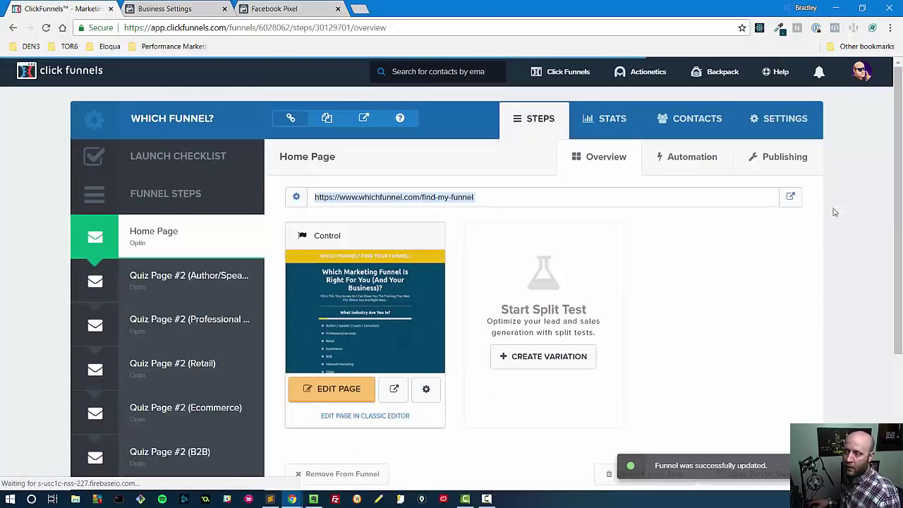
{"action": "left_click", "coordinate": [791, 198]}
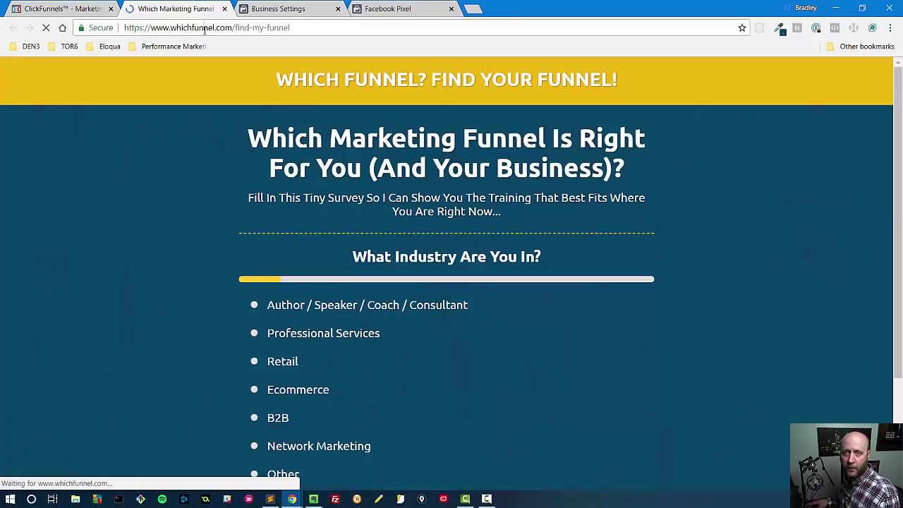
{"action": "double_click", "coordinate": [203, 29]}
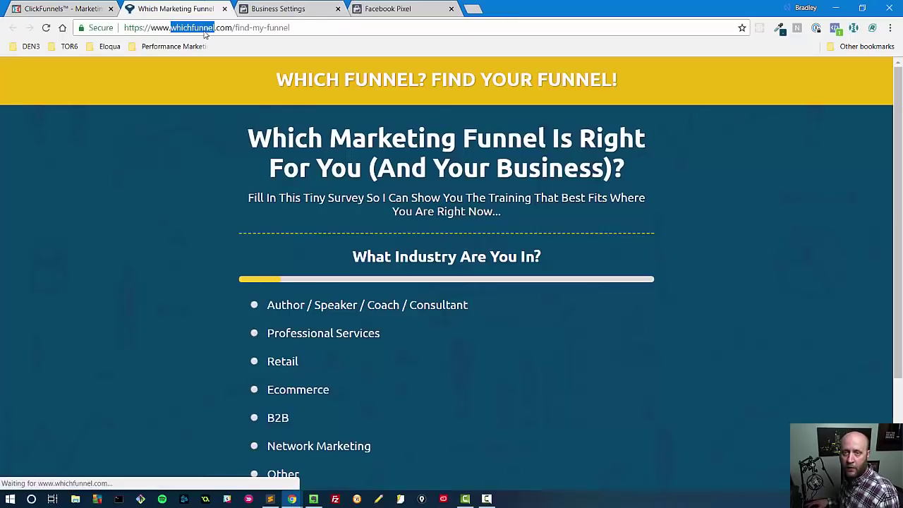
{"action": "triple_click", "coordinate": [203, 29]}
{"action": "left_click", "coordinate": [408, 6]}
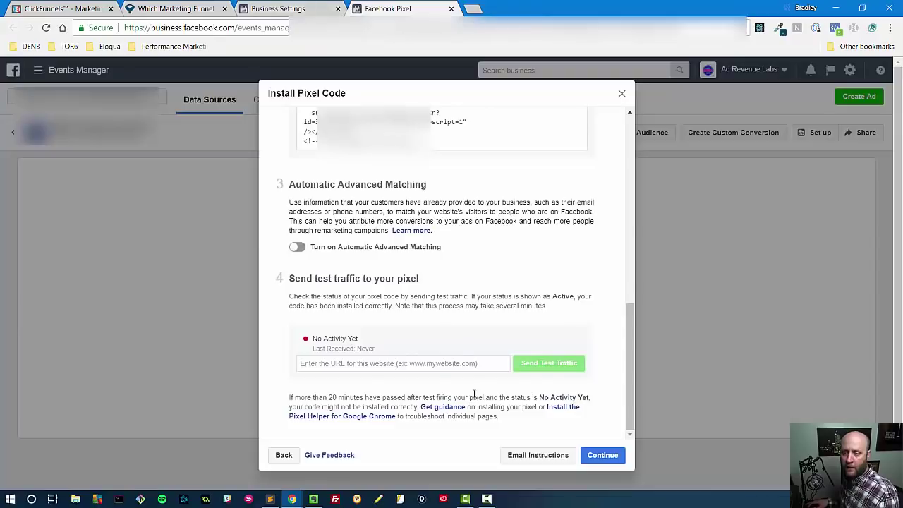
{"action": "left_click", "coordinate": [411, 361]}
{"action": "key", "text": "ctrl+v"}
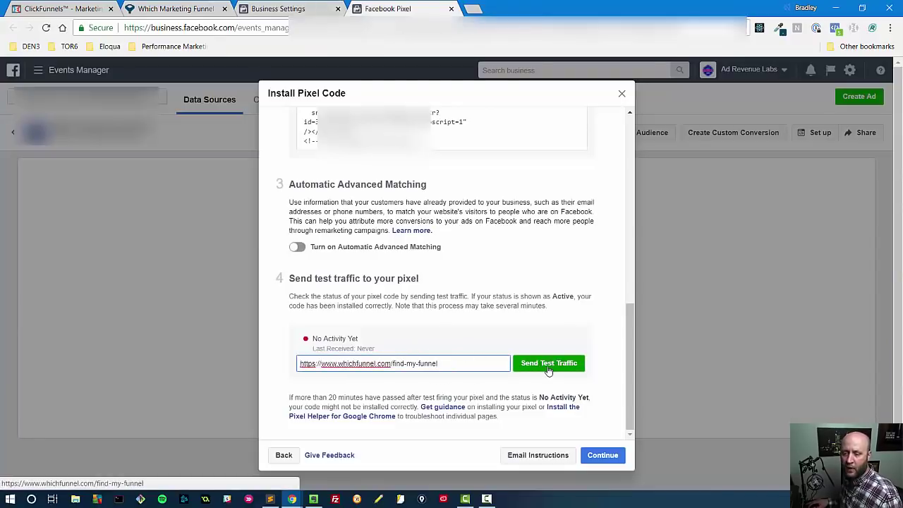
{"action": "left_click", "coordinate": [548, 364]}
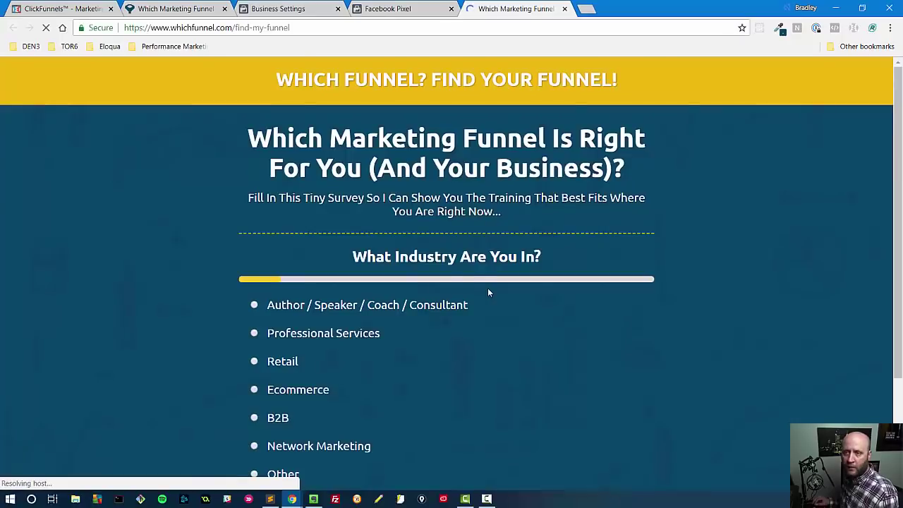
{"action": "left_click", "coordinate": [381, 9]}
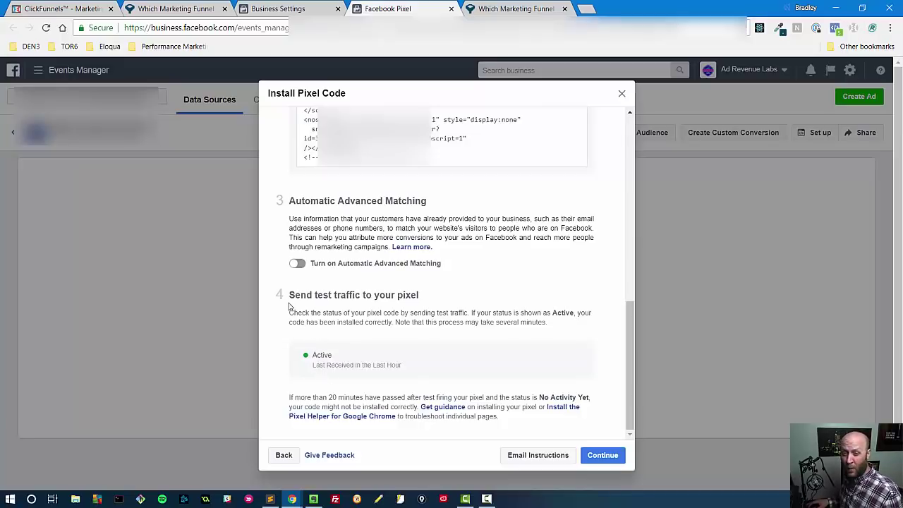
Open Google Analytics from google.com/analytics in a new browser tab and examine the real-time page views per minute
{"action": "left_click", "coordinate": [587, 9]}
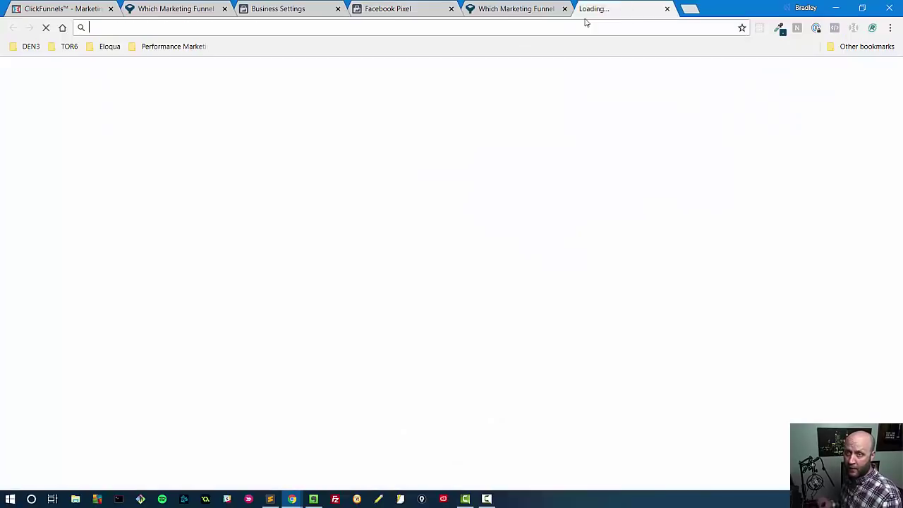
{"action": "type", "text": "google"}
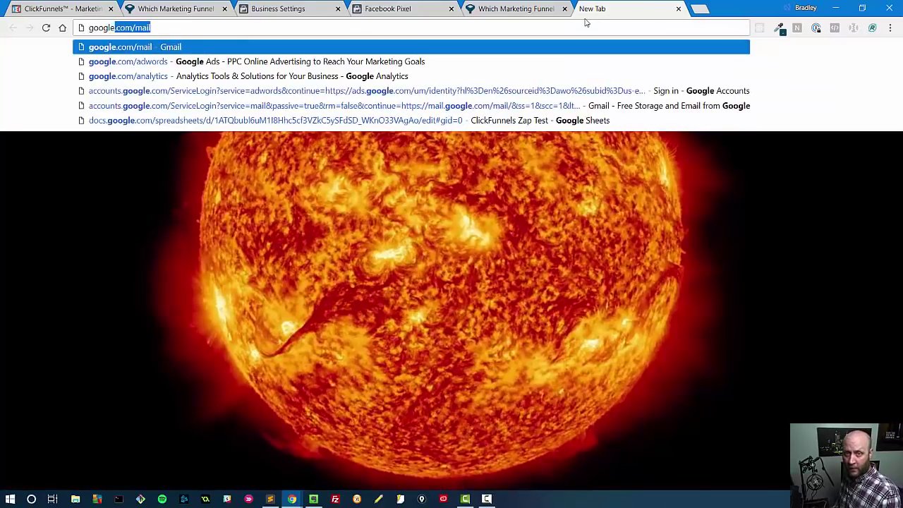
{"action": "type", "text": ".com/analytic"}
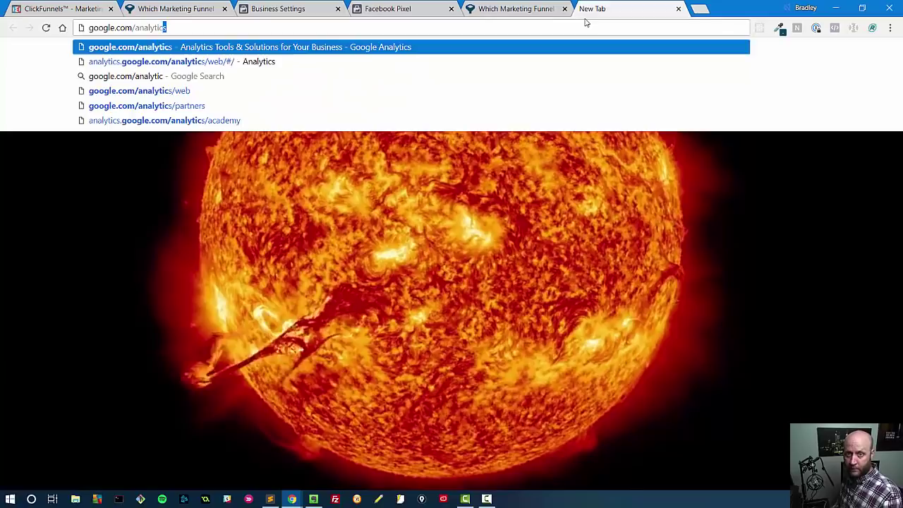
{"action": "key", "text": "Return"}
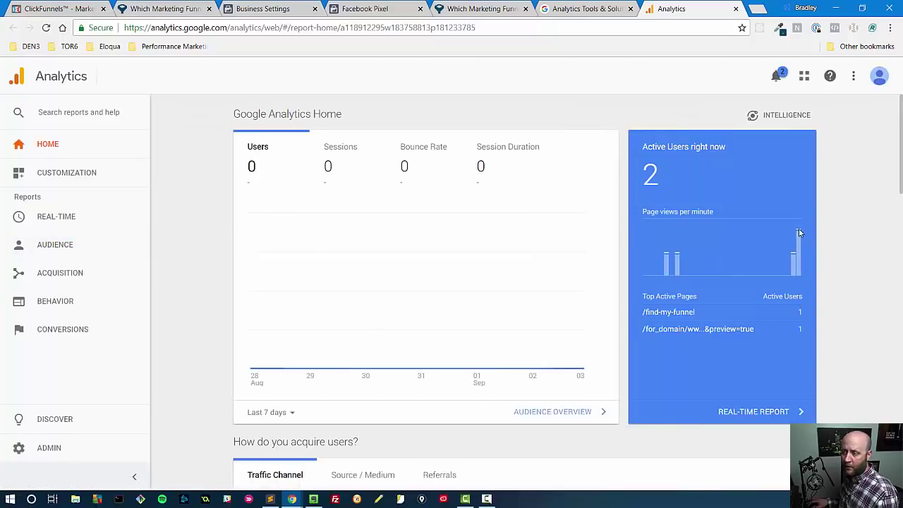
{"action": "mouse_move", "coordinate": [797, 234]}
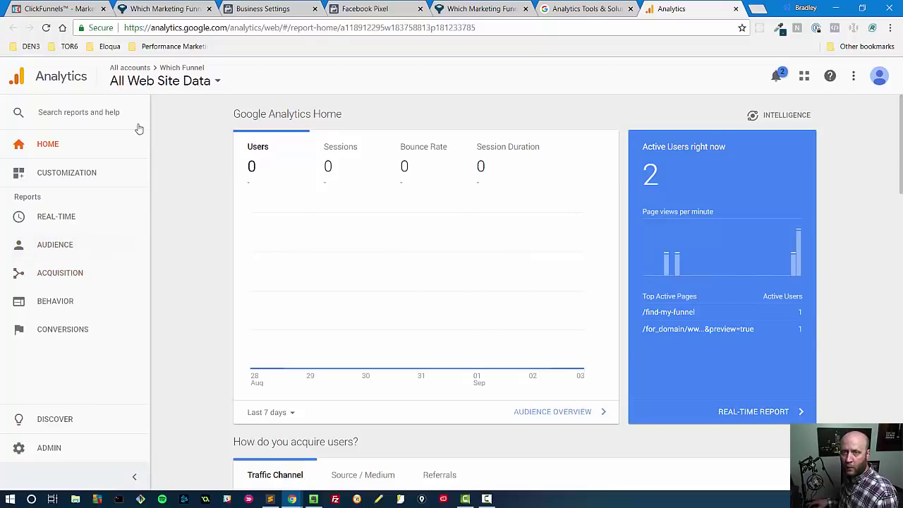
Open the Analytics admin area in a separate tab and show the Which Funnel property's tracking code
{"action": "left_click", "coordinate": [49, 450], "text": "ctrl"}
{"action": "left_click", "coordinate": [663, 13]}
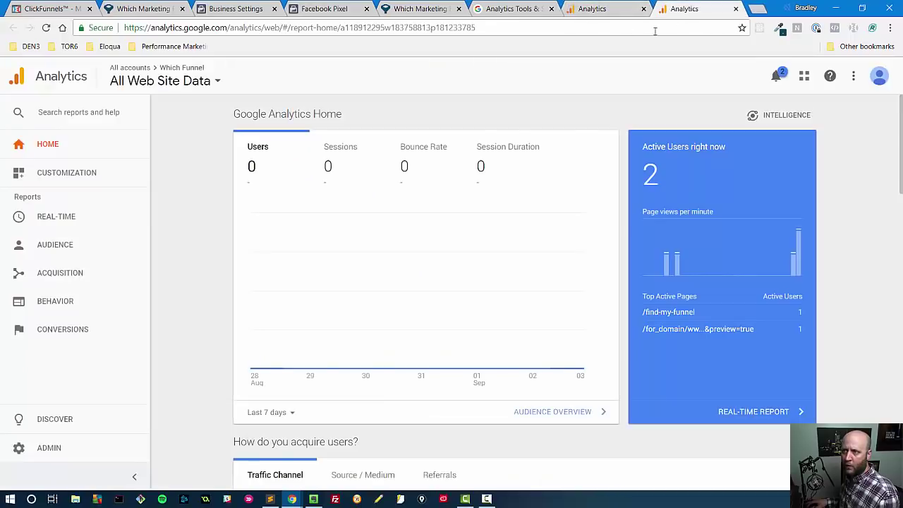
{"action": "left_click", "coordinate": [609, 17]}
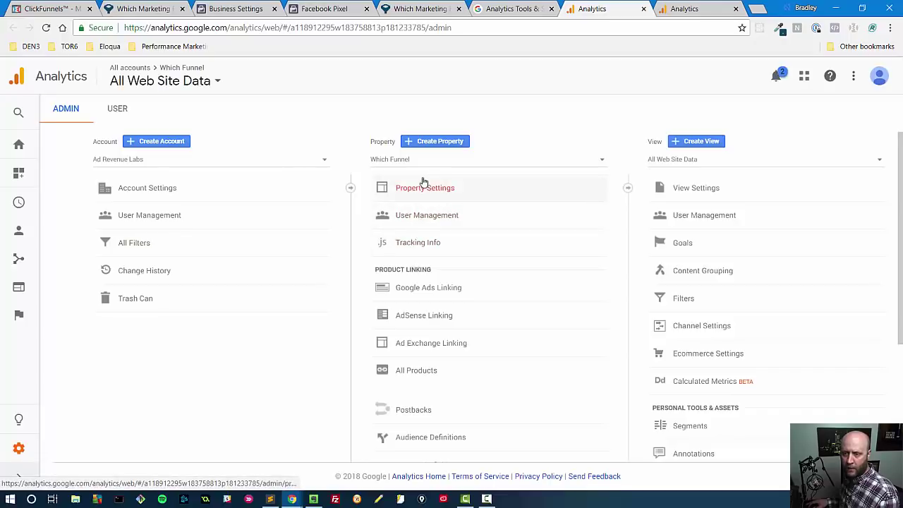
{"action": "left_click", "coordinate": [415, 242]}
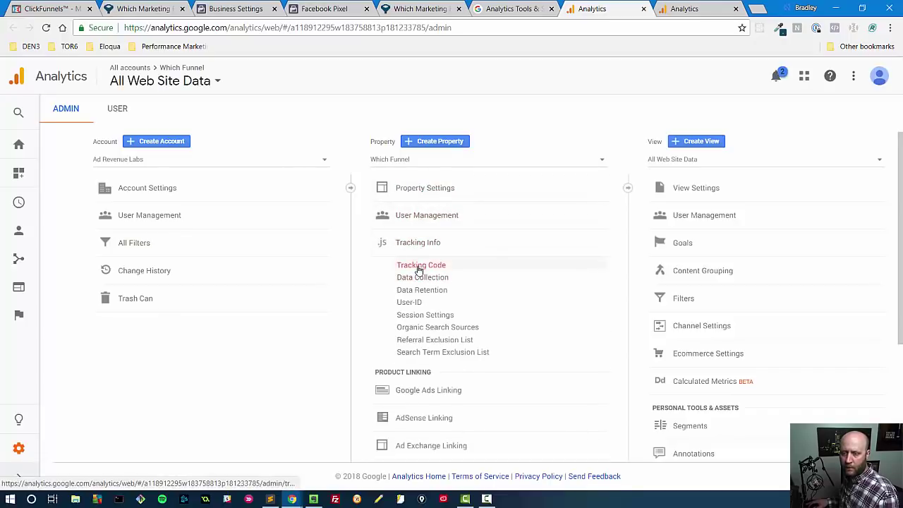
{"action": "left_click", "coordinate": [419, 266]}
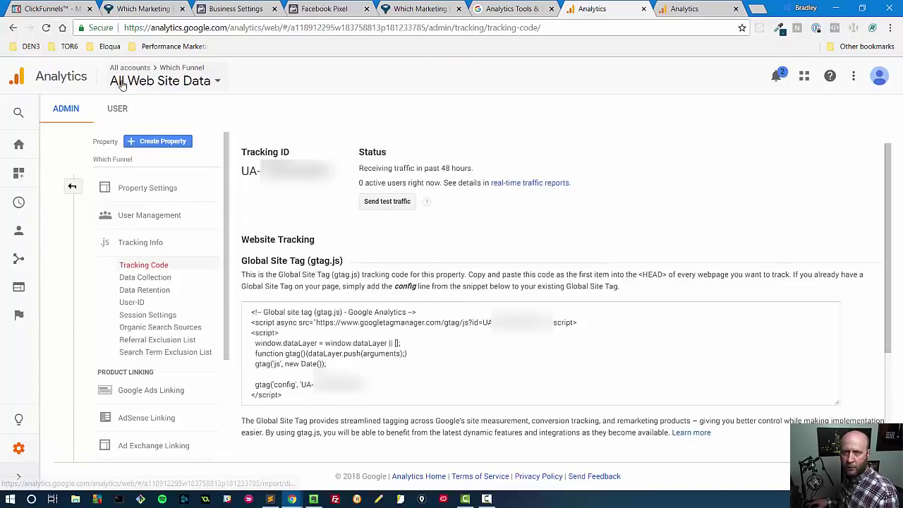
Look over the Global Site Tag instructions and send test traffic to the site from the tracking code page
{"action": "scroll", "coordinate": [438, 314], "scroll_direction": "down", "scroll_amount": 2}
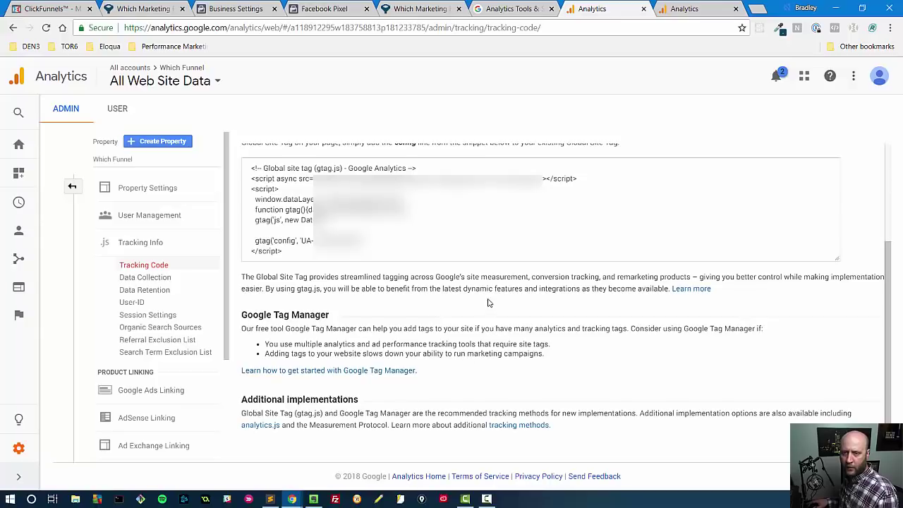
{"action": "scroll", "coordinate": [489, 300], "scroll_direction": "up", "scroll_amount": 2}
{"action": "scroll", "coordinate": [486, 261], "scroll_direction": "down", "scroll_amount": 2}
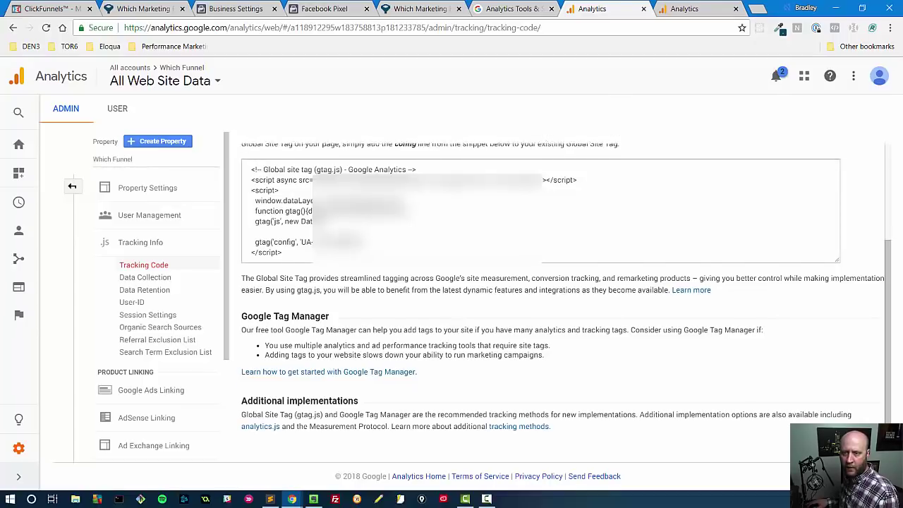
{"action": "scroll", "coordinate": [399, 195], "scroll_direction": "up", "scroll_amount": 2}
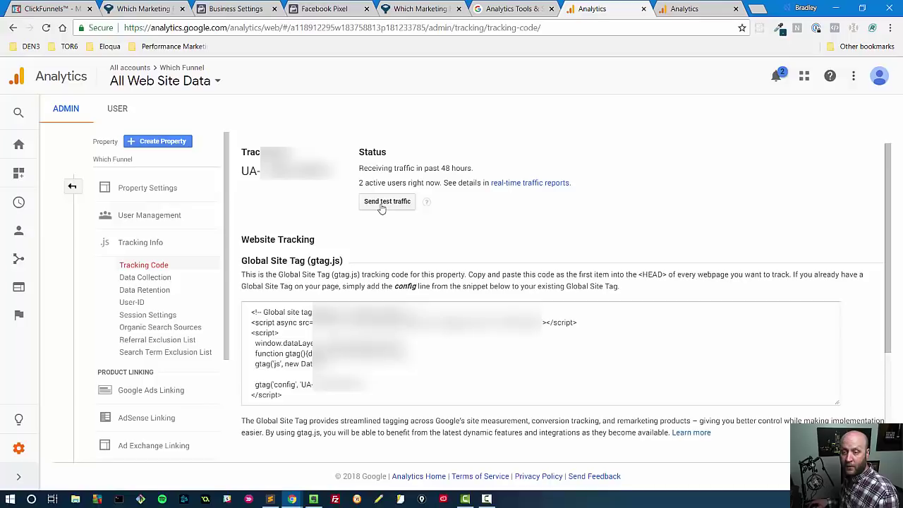
{"action": "left_click", "coordinate": [381, 206]}
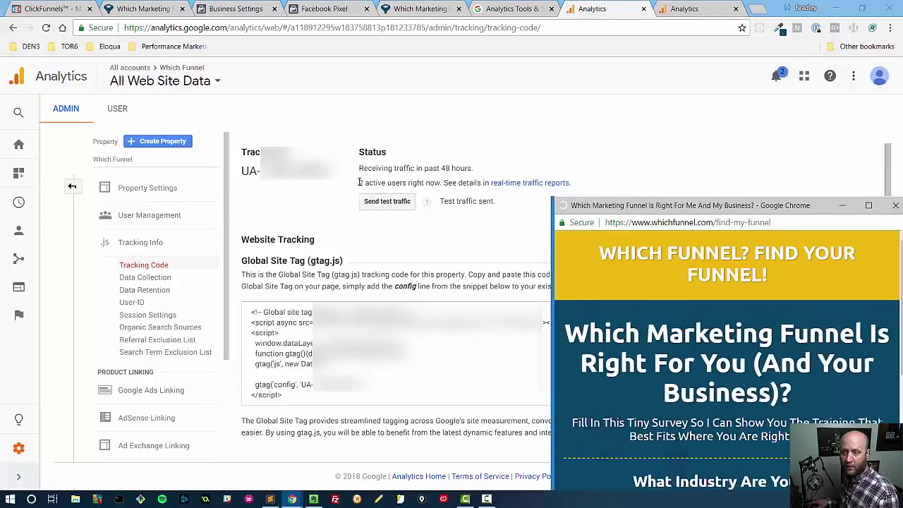
Check the latest page views per minute on the Analytics home report and return to the tracking code page
{"action": "left_click", "coordinate": [681, 8]}
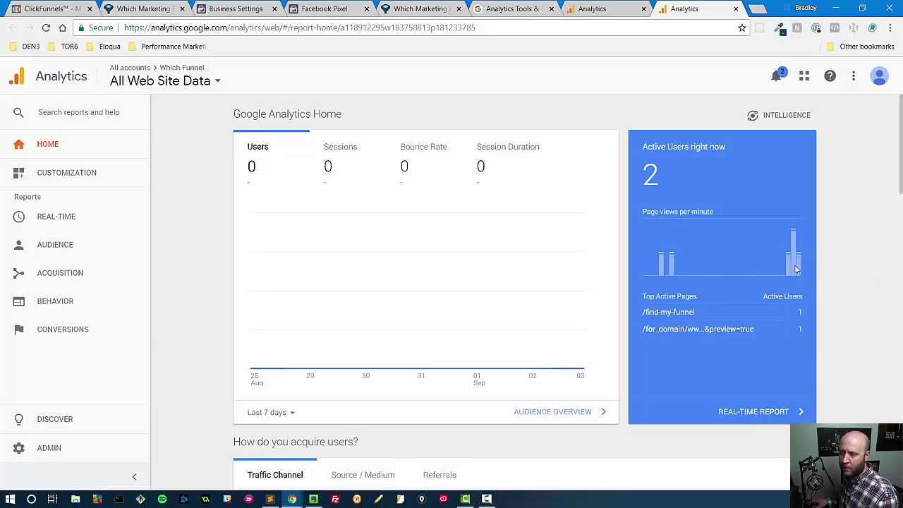
{"action": "mouse_move", "coordinate": [799, 273]}
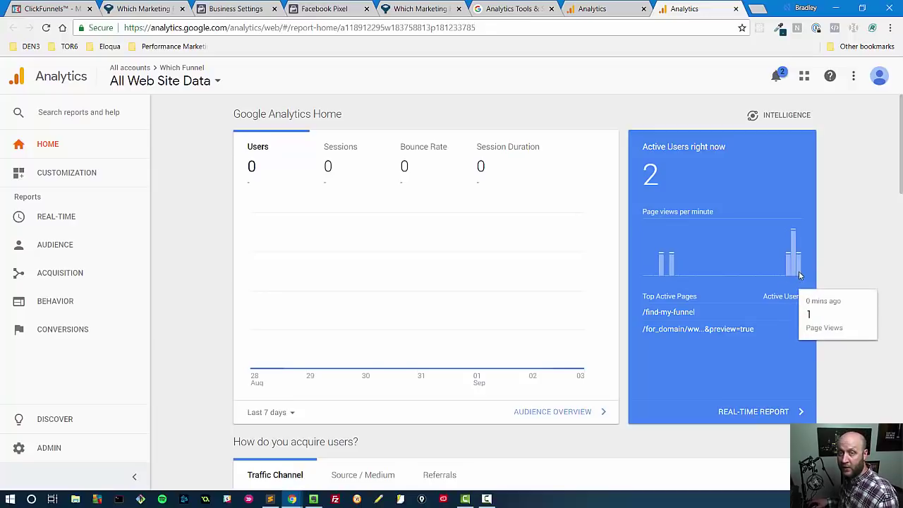
{"action": "left_click", "coordinate": [605, 7]}
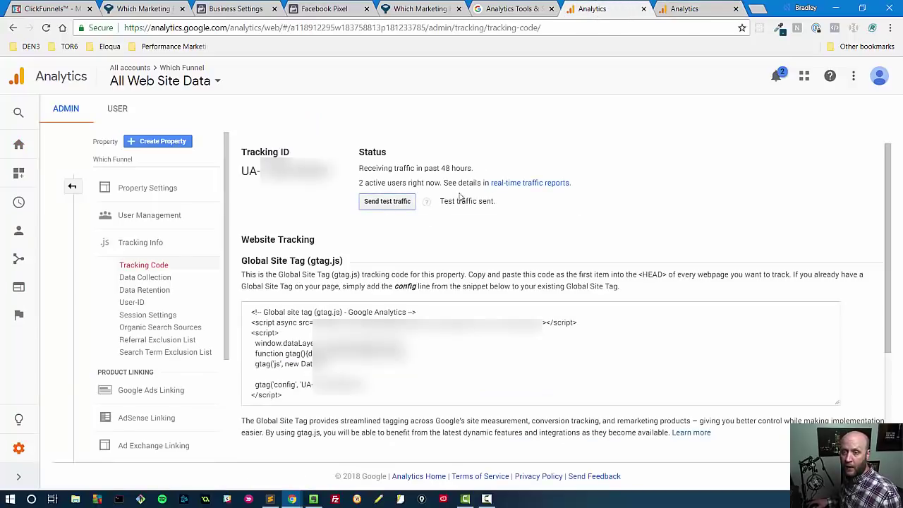
Check the tracking code's traffic status, and compare it with the active users and page views per minute on the Analytics home report
{"action": "double_click", "coordinate": [355, 186]}
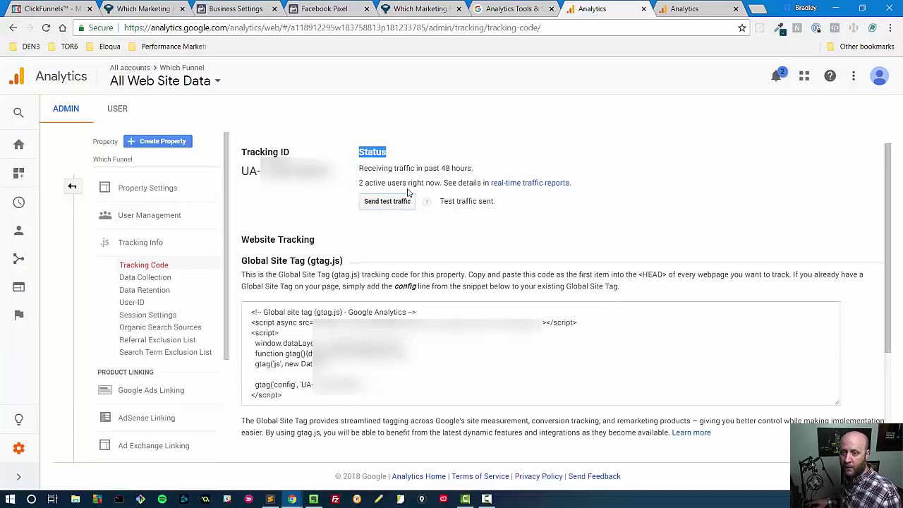
{"action": "left_click", "coordinate": [690, 6]}
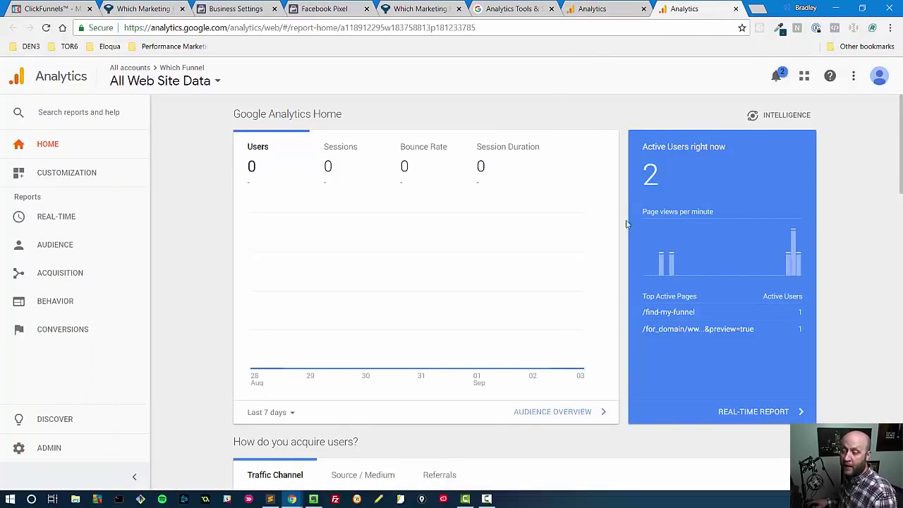
{"action": "mouse_move", "coordinate": [798, 272]}
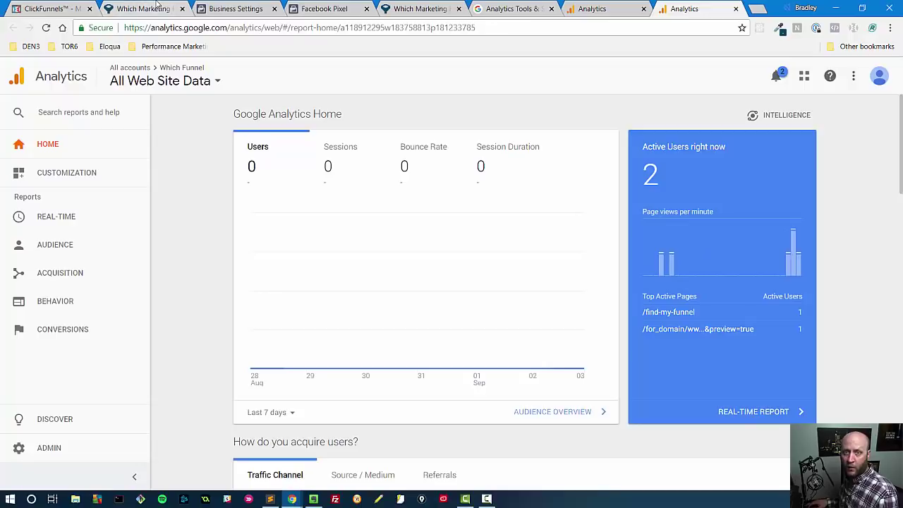
Switch to the Facebook Pixel setup, continue to the Add your events stage and look over the event categories
{"action": "left_click", "coordinate": [319, 9]}
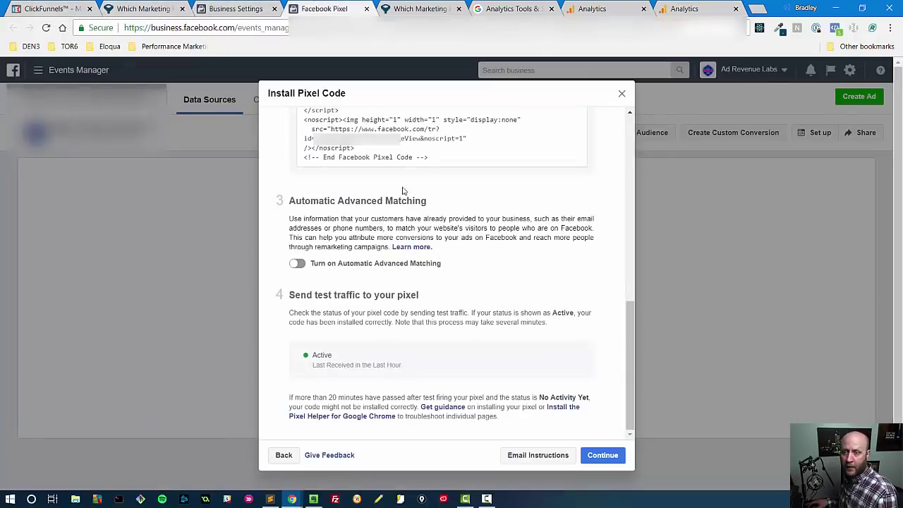
{"action": "left_click", "coordinate": [602, 455]}
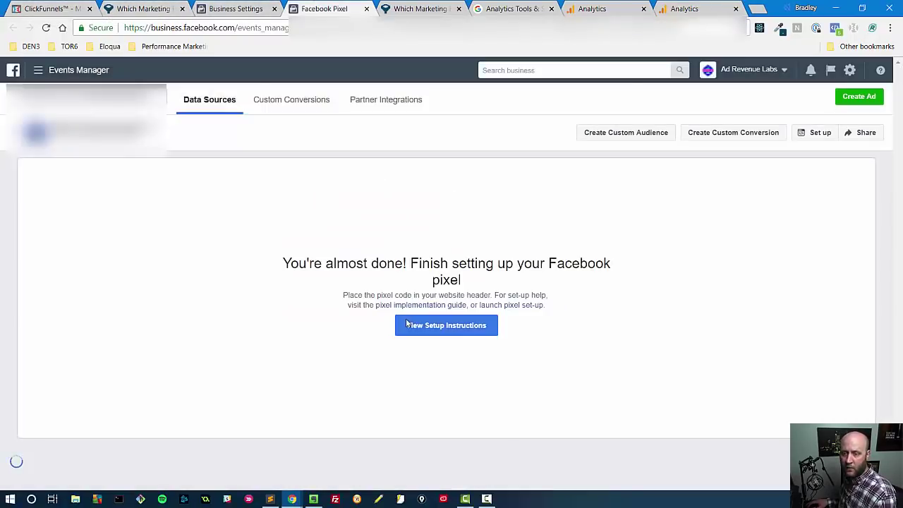
{"action": "left_click", "coordinate": [410, 325]}
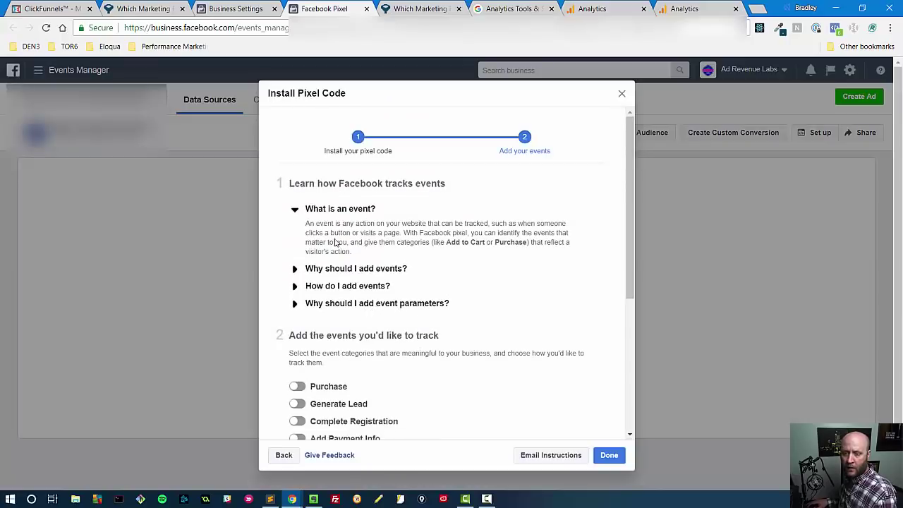
{"action": "scroll", "coordinate": [361, 278], "scroll_direction": "down", "scroll_amount": 3}
{"action": "scroll", "coordinate": [361, 278], "scroll_direction": "down", "scroll_amount": 1}
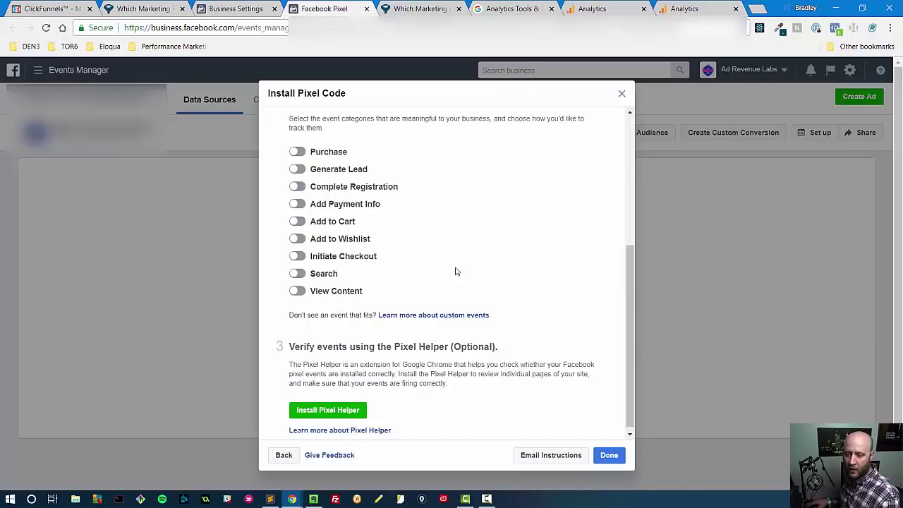
{"action": "scroll", "coordinate": [453, 296], "scroll_direction": "down", "scroll_amount": 1}
{"action": "scroll", "coordinate": [388, 273], "scroll_direction": "up", "scroll_amount": 1}
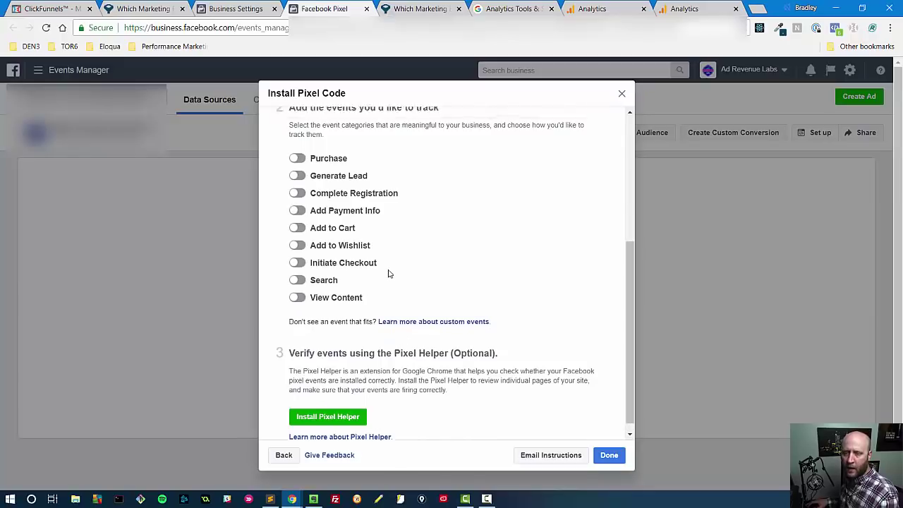
Turn on the Purchase event and show its page-load event code snippet
{"action": "left_click", "coordinate": [298, 223]}
{"action": "scroll", "coordinate": [443, 296], "scroll_direction": "down", "scroll_amount": 4}
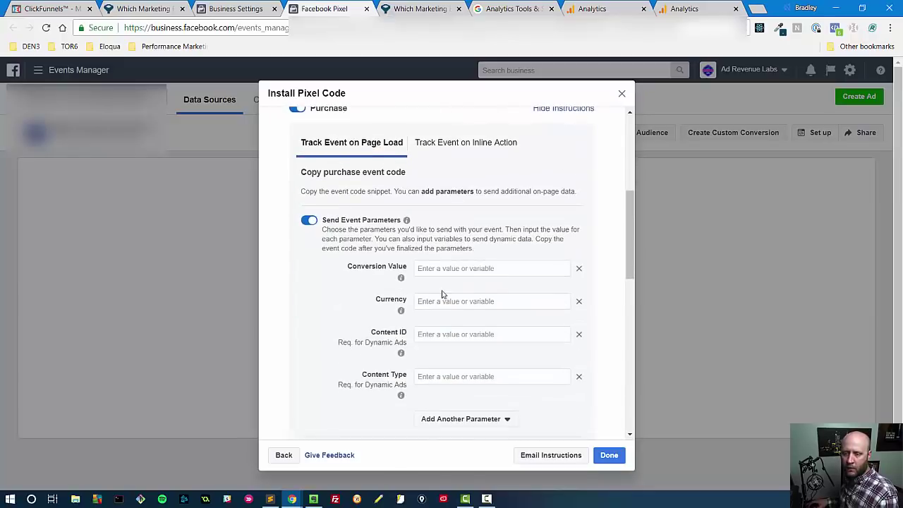
{"action": "scroll", "coordinate": [381, 279], "scroll_direction": "up", "scroll_amount": 4}
{"action": "scroll", "coordinate": [333, 287], "scroll_direction": "down", "scroll_amount": 3}
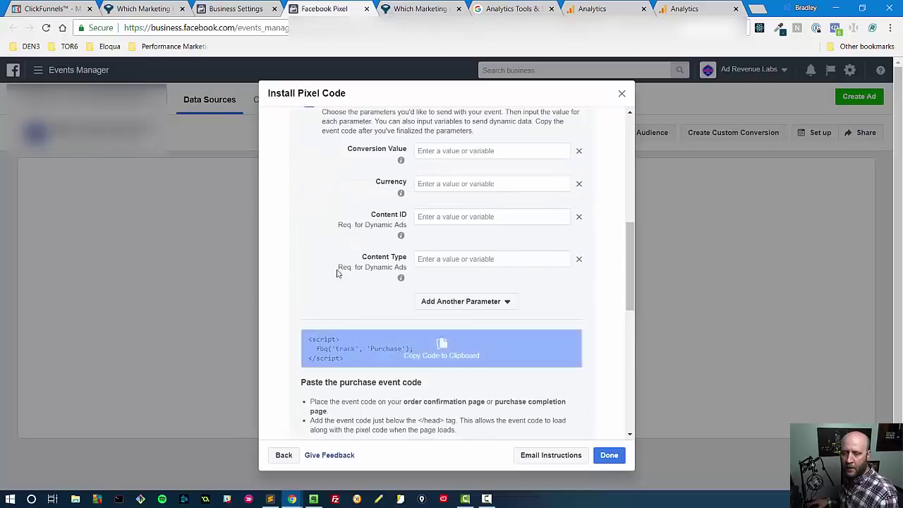
{"action": "scroll", "coordinate": [339, 289], "scroll_direction": "up", "scroll_amount": 2}
{"action": "scroll", "coordinate": [349, 296], "scroll_direction": "down", "scroll_amount": 3}
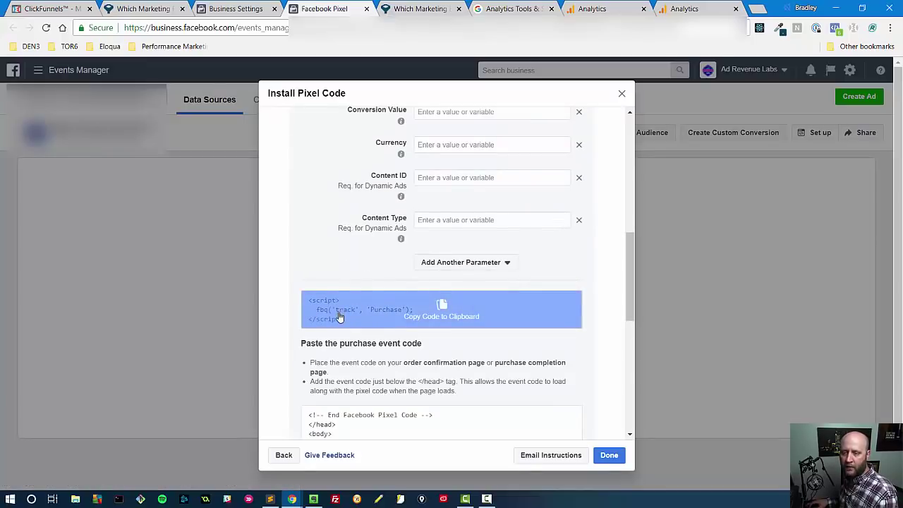
Examine the Purchase event's parameters, code snippet, placement instructions and test status
{"action": "scroll", "coordinate": [318, 189], "scroll_direction": "up", "scroll_amount": 2}
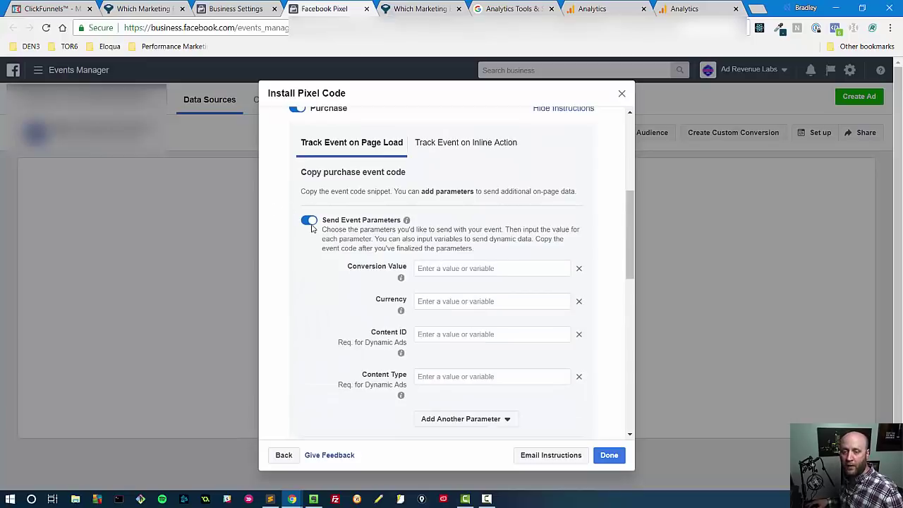
{"action": "scroll", "coordinate": [318, 232], "scroll_direction": "down", "scroll_amount": 1}
{"action": "scroll", "coordinate": [322, 239], "scroll_direction": "up", "scroll_amount": 1}
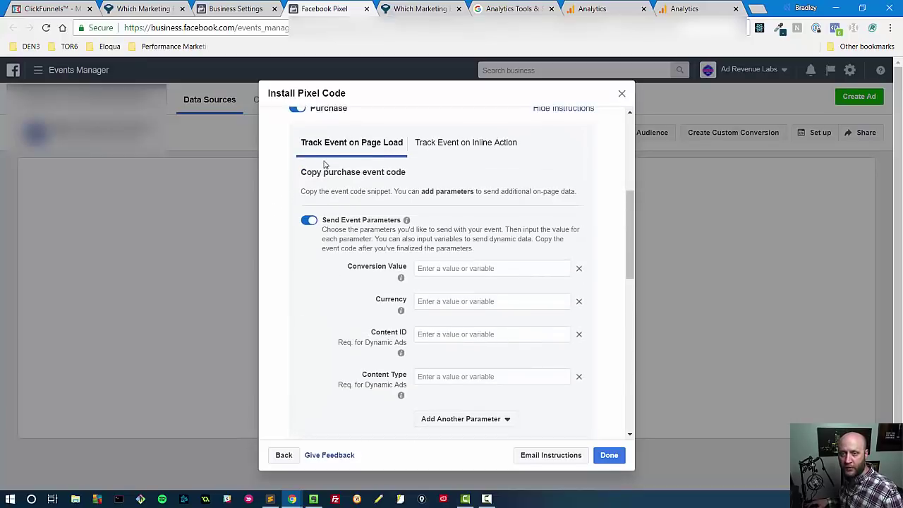
{"action": "scroll", "coordinate": [321, 176], "scroll_direction": "up", "scroll_amount": 2}
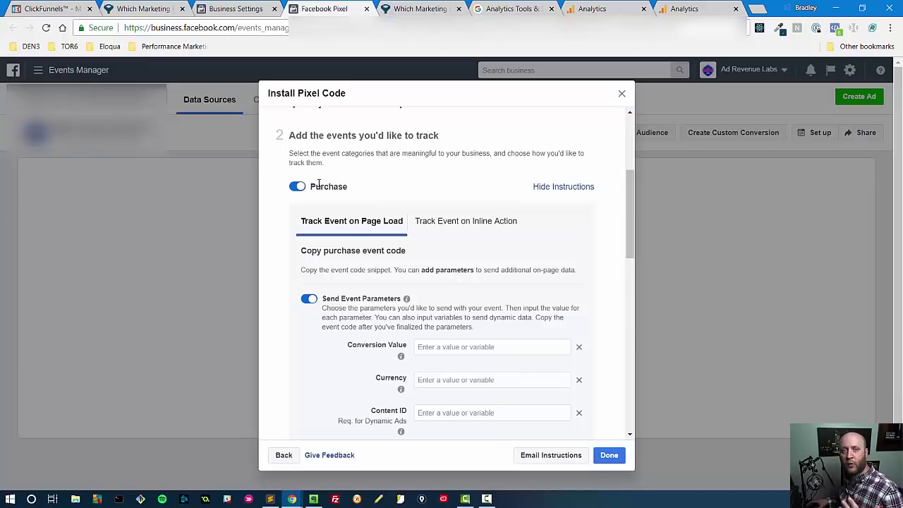
{"action": "scroll", "coordinate": [370, 247], "scroll_direction": "down", "scroll_amount": 2}
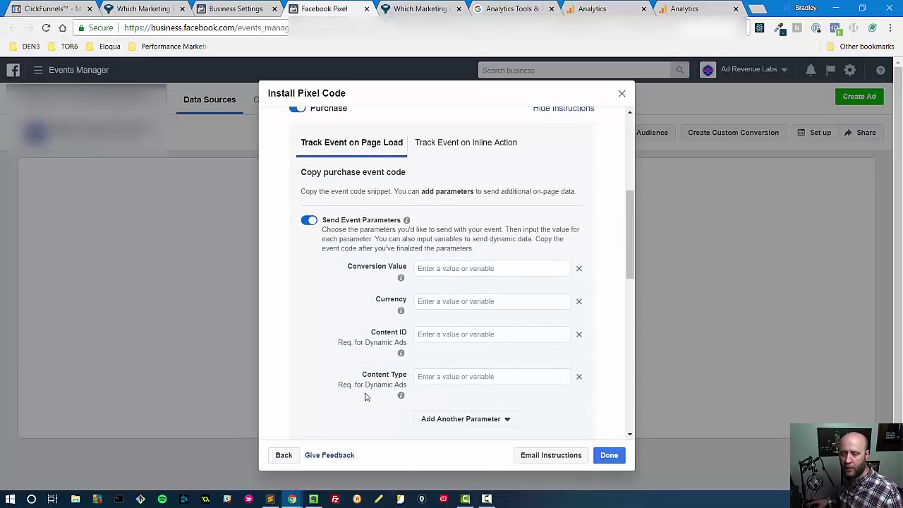
{"action": "scroll", "coordinate": [367, 397], "scroll_direction": "down", "scroll_amount": 2}
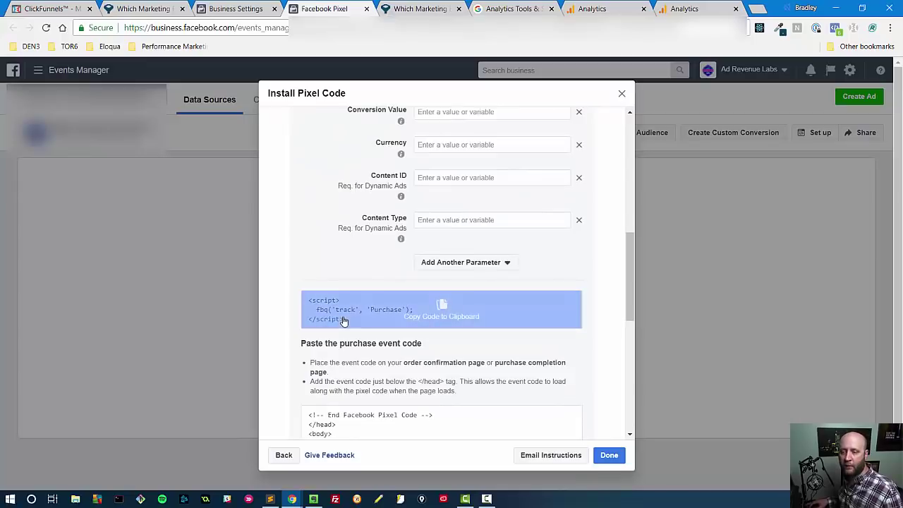
{"action": "scroll", "coordinate": [355, 322], "scroll_direction": "down", "scroll_amount": 1}
{"action": "scroll", "coordinate": [355, 322], "scroll_direction": "down", "scroll_amount": 2}
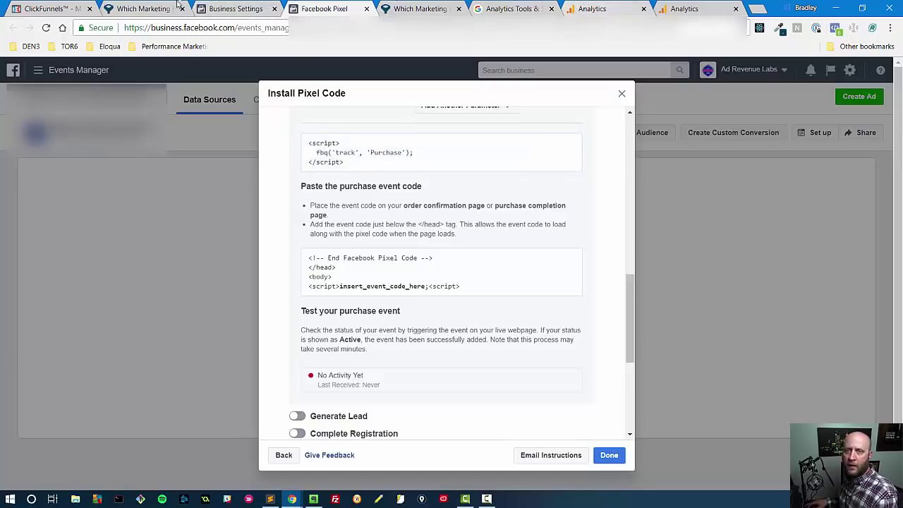
Switch to ClickFunnels, open the funnel's Home Page in the page editor and view its header tracking code settings
{"action": "left_click", "coordinate": [141, 9]}
{"action": "left_click", "coordinate": [46, 9]}
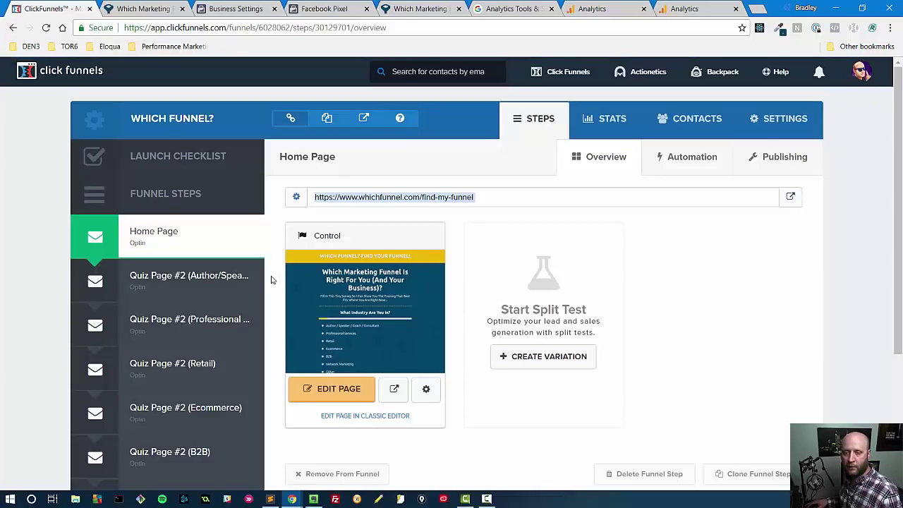
{"action": "left_click", "coordinate": [321, 397]}
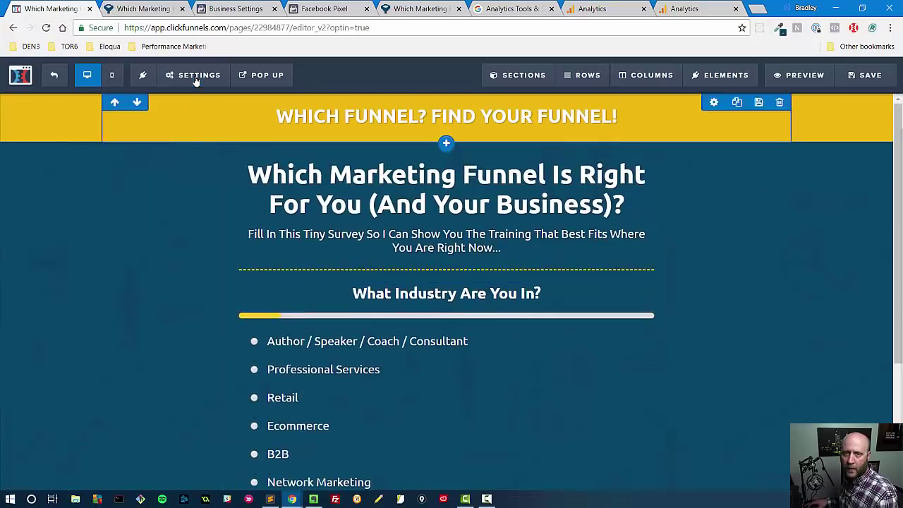
{"action": "left_click", "coordinate": [196, 79]}
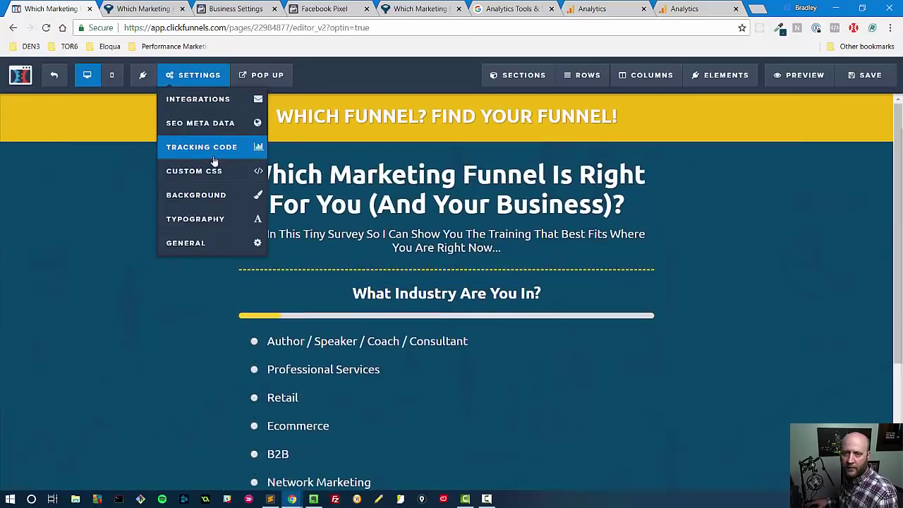
{"action": "left_click", "coordinate": [207, 148]}
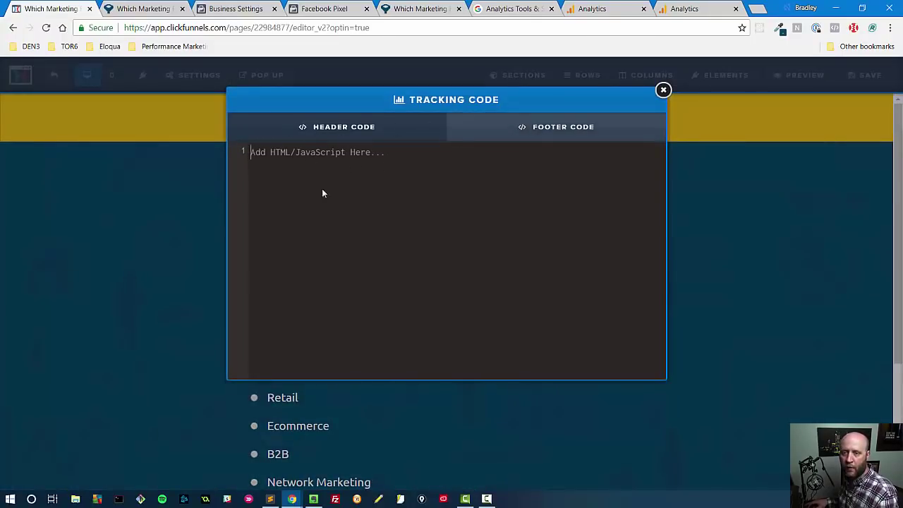
{"action": "left_click", "coordinate": [663, 89]}
{"action": "left_click", "coordinate": [205, 76]}
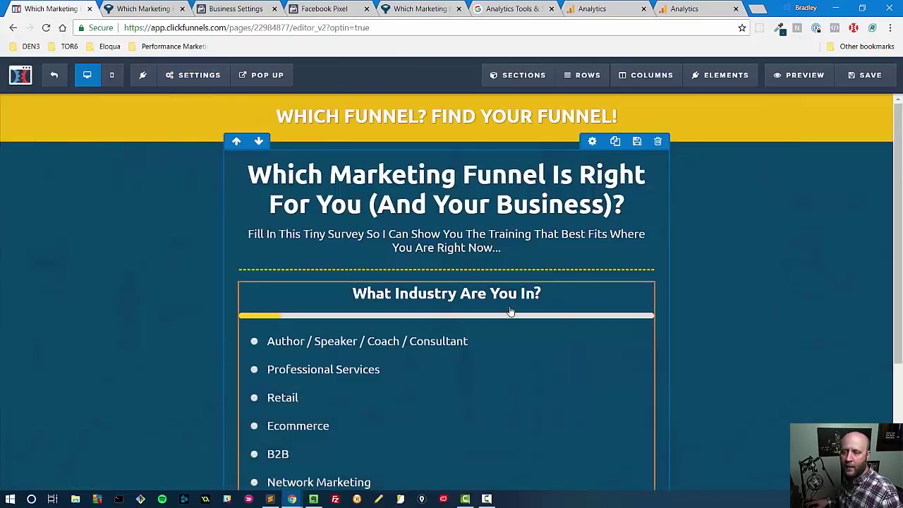
Add a Custom JS/HTML element to the yellow banner section below the "Which Funnel? Find Your Funnel!" headline
{"action": "scroll", "coordinate": [511, 273], "scroll_direction": "down", "scroll_amount": 1}
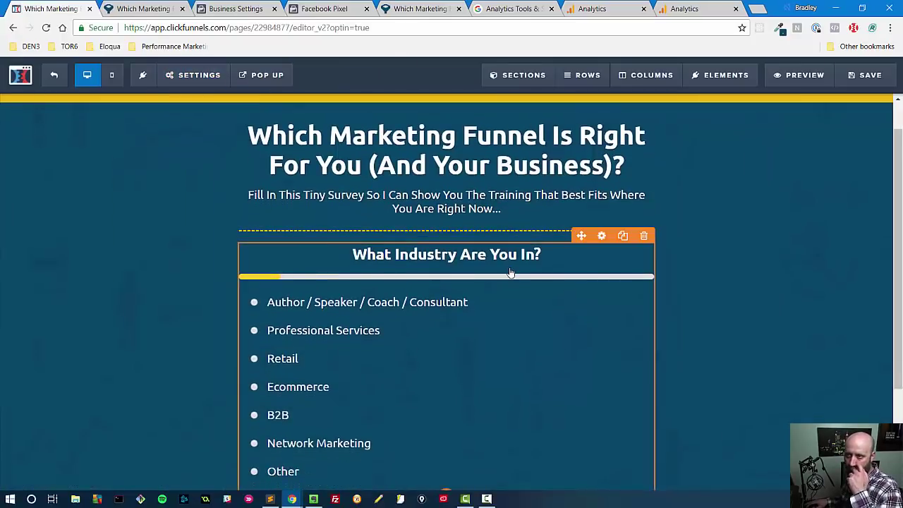
{"action": "mouse_move", "coordinate": [709, 78]}
{"action": "left_click", "coordinate": [703, 101]}
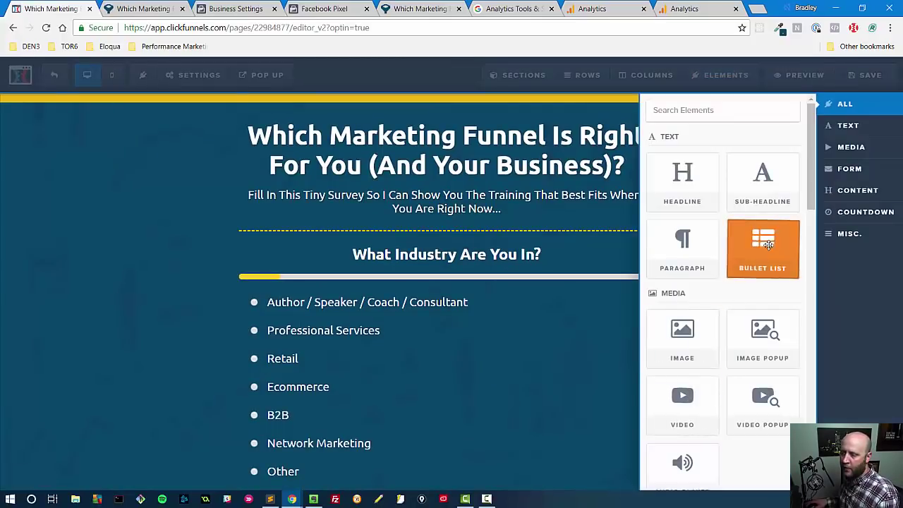
{"action": "scroll", "coordinate": [770, 321], "scroll_direction": "down", "scroll_amount": 10}
{"action": "scroll", "coordinate": [770, 324], "scroll_direction": "down", "scroll_amount": 4}
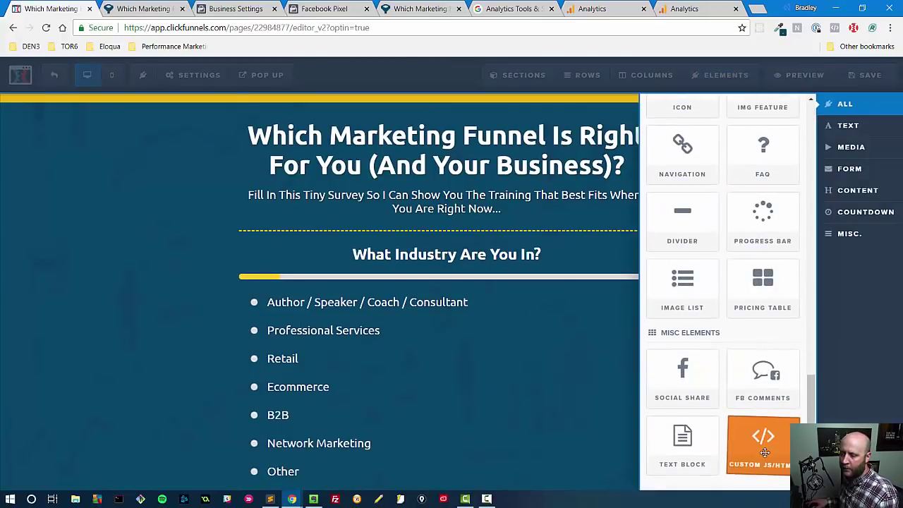
{"action": "left_click_drag", "start_coordinate": [768, 463], "coordinate": [381, 202]}
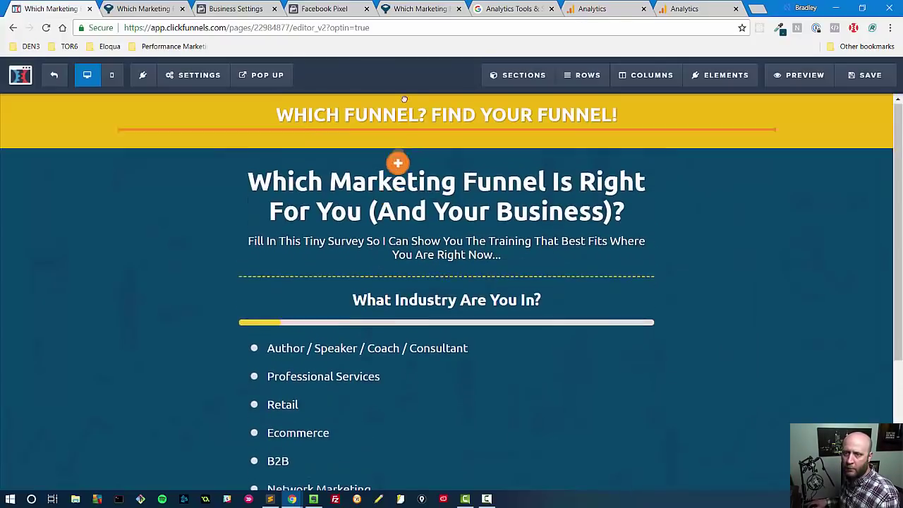
{"action": "left_click_drag", "start_coordinate": [402, 99], "coordinate": [419, 152]}
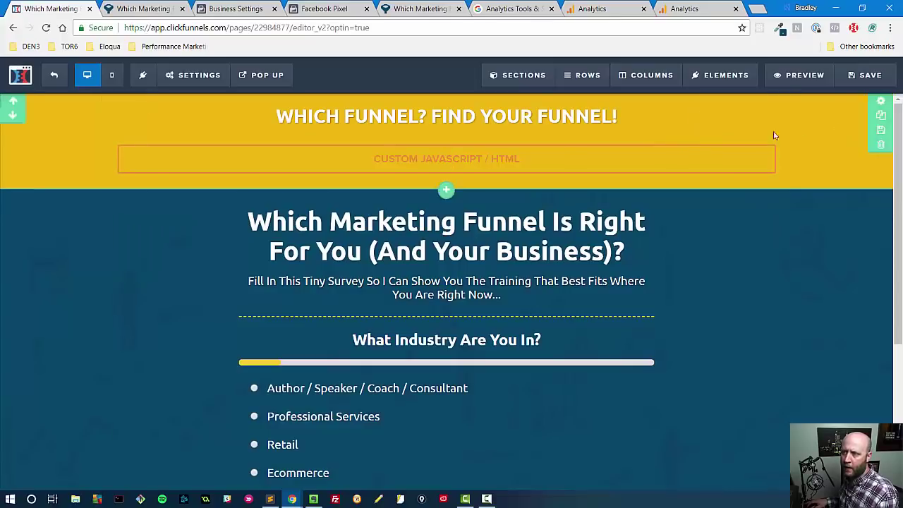
Move the Custom JS/HTML element above the banner headline and open its code editor
{"action": "left_click_drag", "start_coordinate": [704, 137], "coordinate": [688, 113]}
{"action": "left_click", "coordinate": [480, 133]}
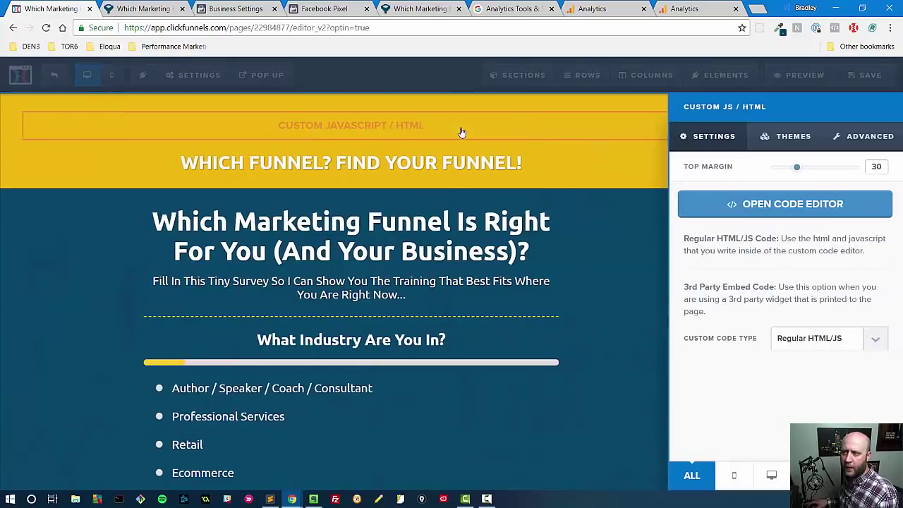
{"action": "left_click", "coordinate": [779, 208]}
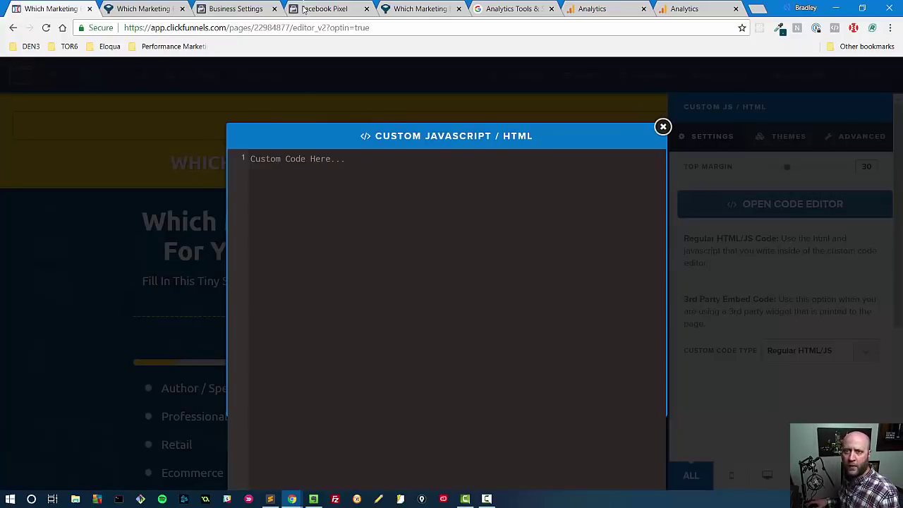
Return to the Facebook Pixel setup and review the Purchase event code, testing instructions, remaining event categories and Pixel Helper section
{"action": "left_click", "coordinate": [329, 5]}
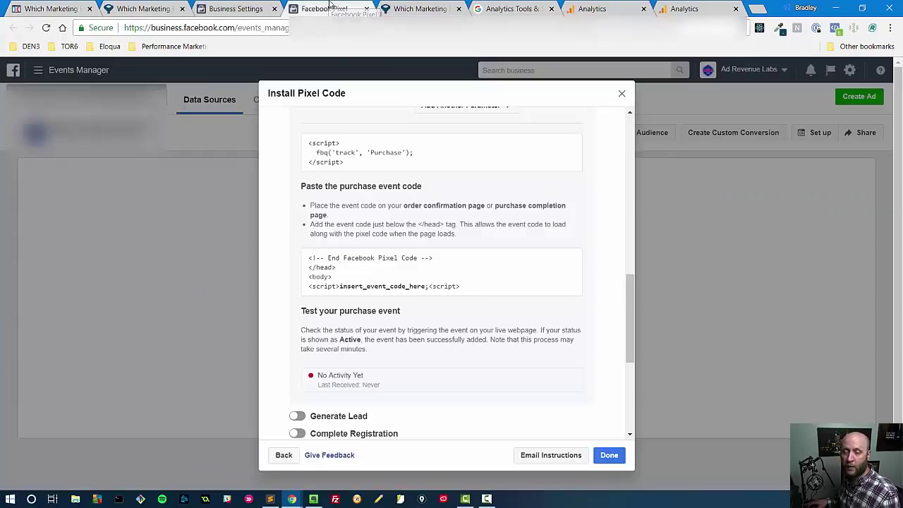
{"action": "scroll", "coordinate": [312, 325], "scroll_direction": "down", "scroll_amount": 2}
{"action": "scroll", "coordinate": [312, 325], "scroll_direction": "up", "scroll_amount": 5}
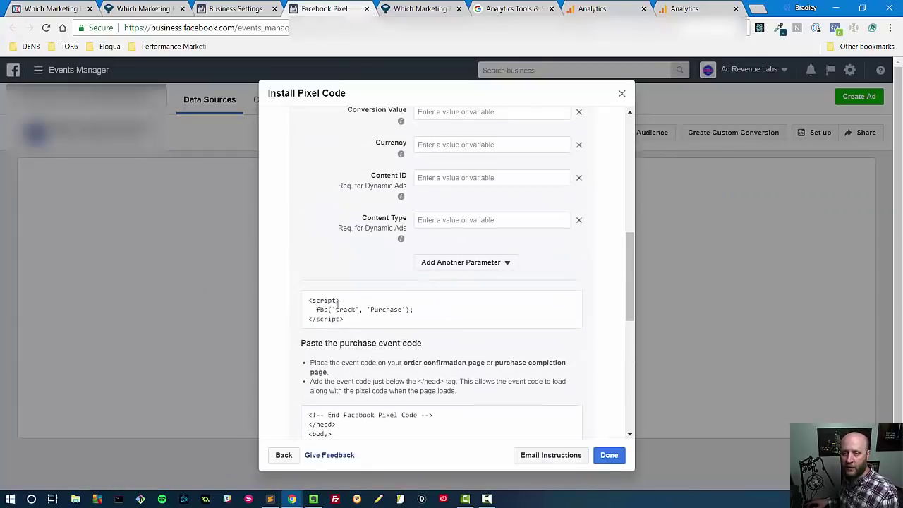
{"action": "scroll", "coordinate": [338, 328], "scroll_direction": "up", "scroll_amount": 3}
{"action": "scroll", "coordinate": [347, 330], "scroll_direction": "down", "scroll_amount": 3}
{"action": "scroll", "coordinate": [347, 330], "scroll_direction": "down", "scroll_amount": 6}
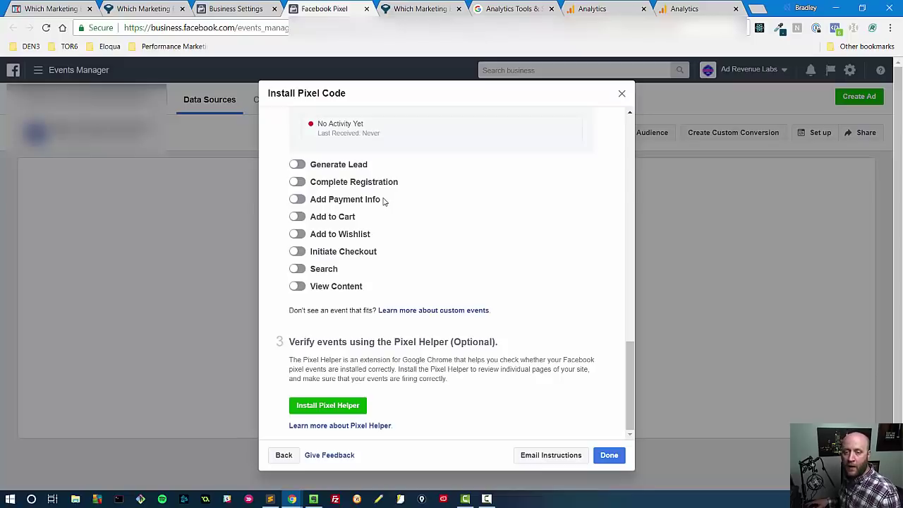
{"action": "scroll", "coordinate": [395, 276], "scroll_direction": "up", "scroll_amount": 3}
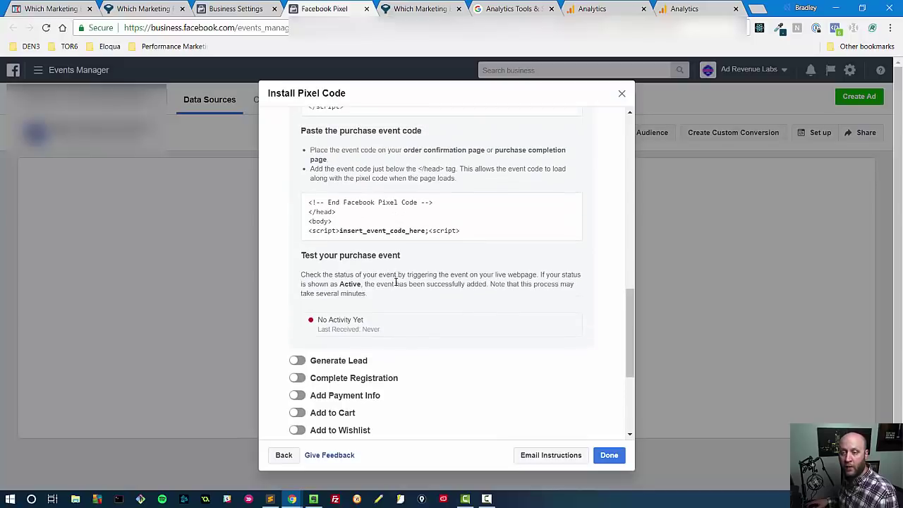
{"action": "scroll", "coordinate": [395, 282], "scroll_direction": "down", "scroll_amount": 3}
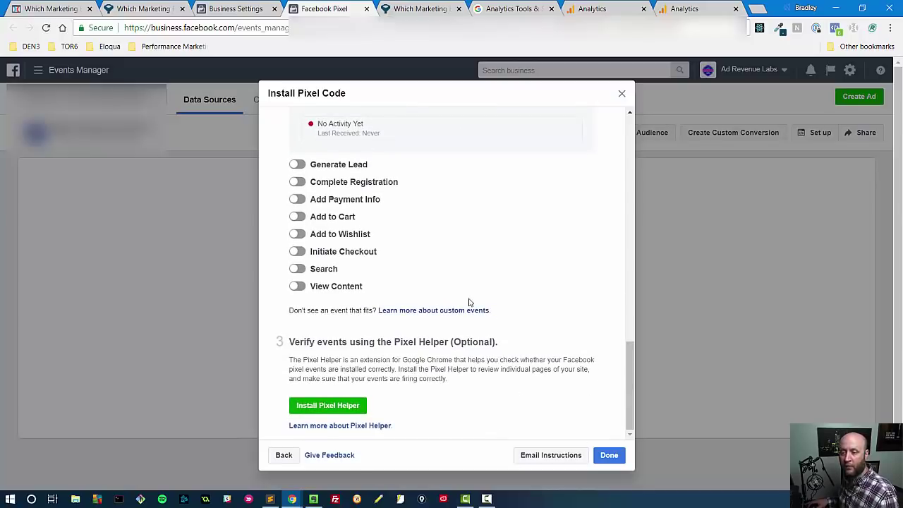
{"action": "left_click", "coordinate": [610, 457]}
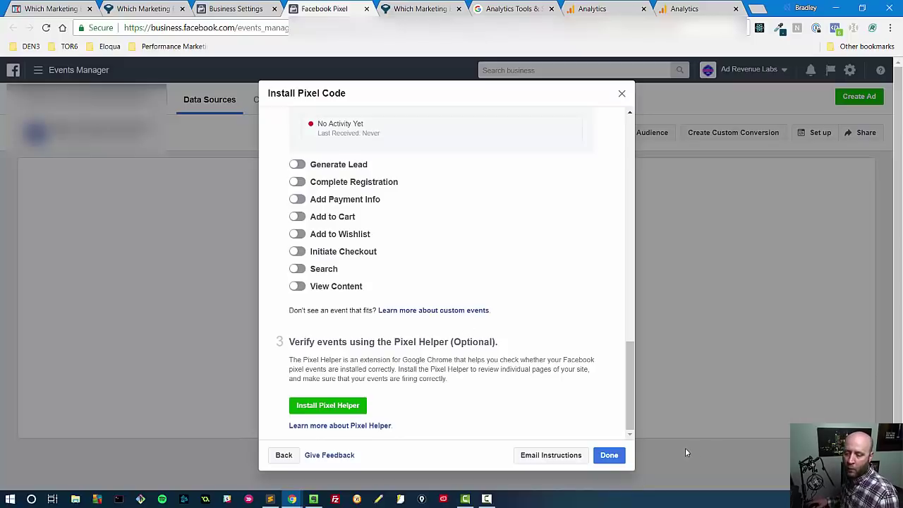
Finish the pixel code installation setup and reload the pixel's page in Events Manager
{"action": "left_click", "coordinate": [609, 456]}
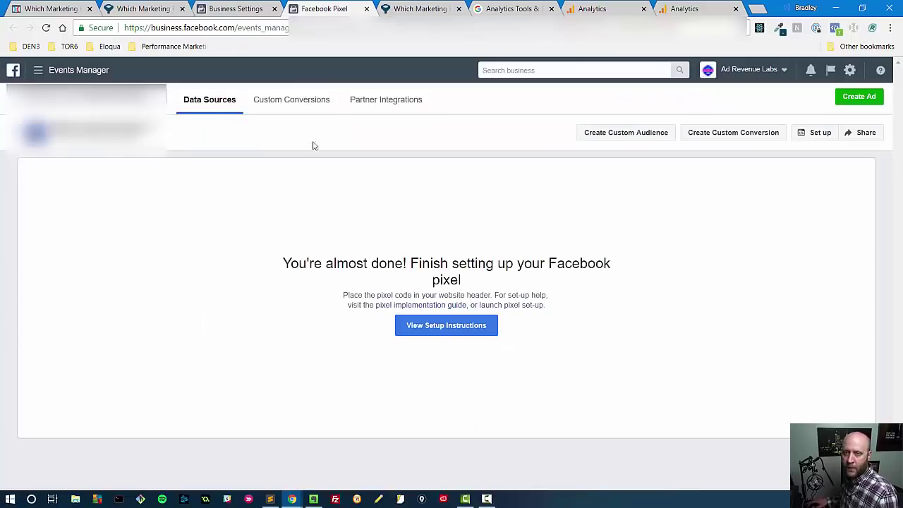
{"action": "left_click", "coordinate": [46, 28]}
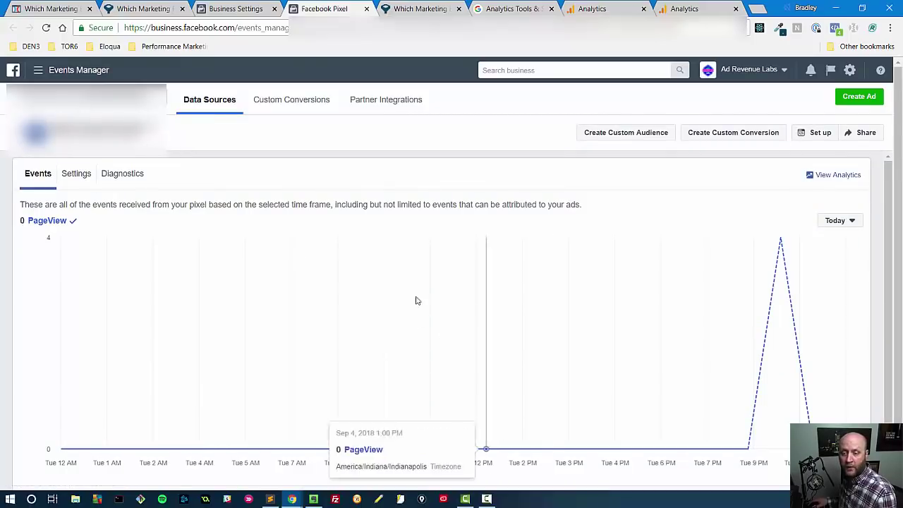
Examine the pixel's event activity chart and events table for today, and open the PageView event's details
{"action": "scroll", "coordinate": [419, 363], "scroll_direction": "down", "scroll_amount": 1}
{"action": "scroll", "coordinate": [415, 358], "scroll_direction": "up", "scroll_amount": 1}
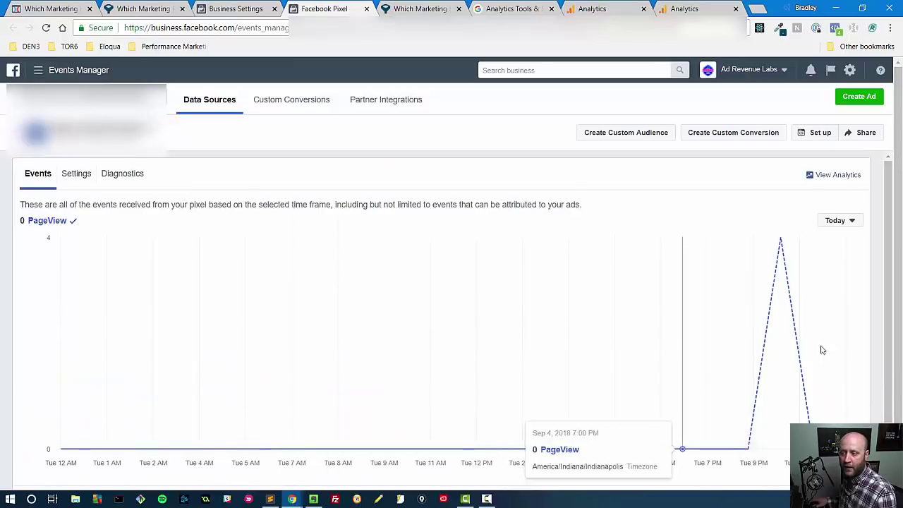
{"action": "scroll", "coordinate": [275, 316], "scroll_direction": "down", "scroll_amount": 1}
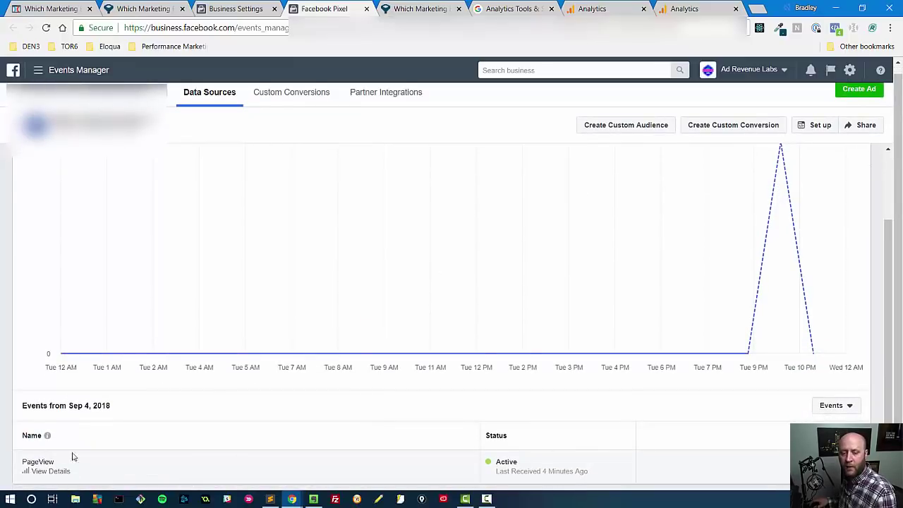
{"action": "left_click", "coordinate": [61, 471]}
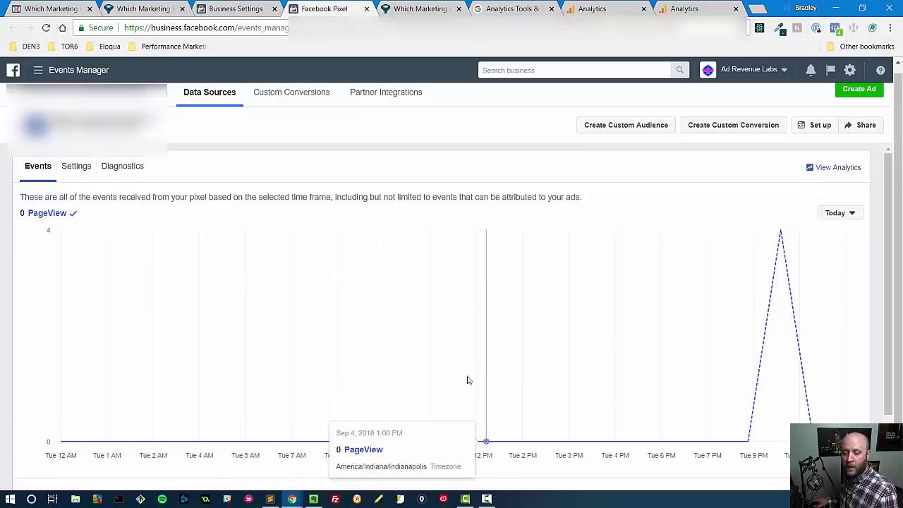
{"action": "mouse_move", "coordinate": [492, 500]}
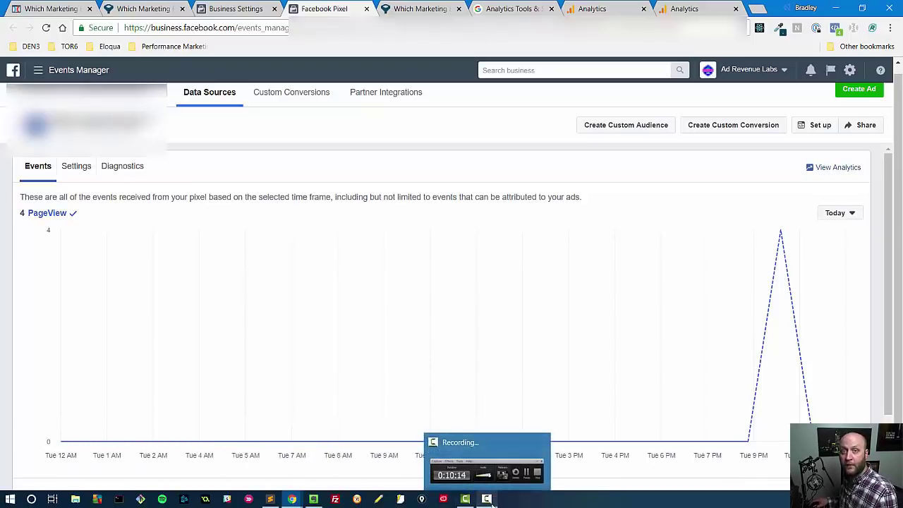